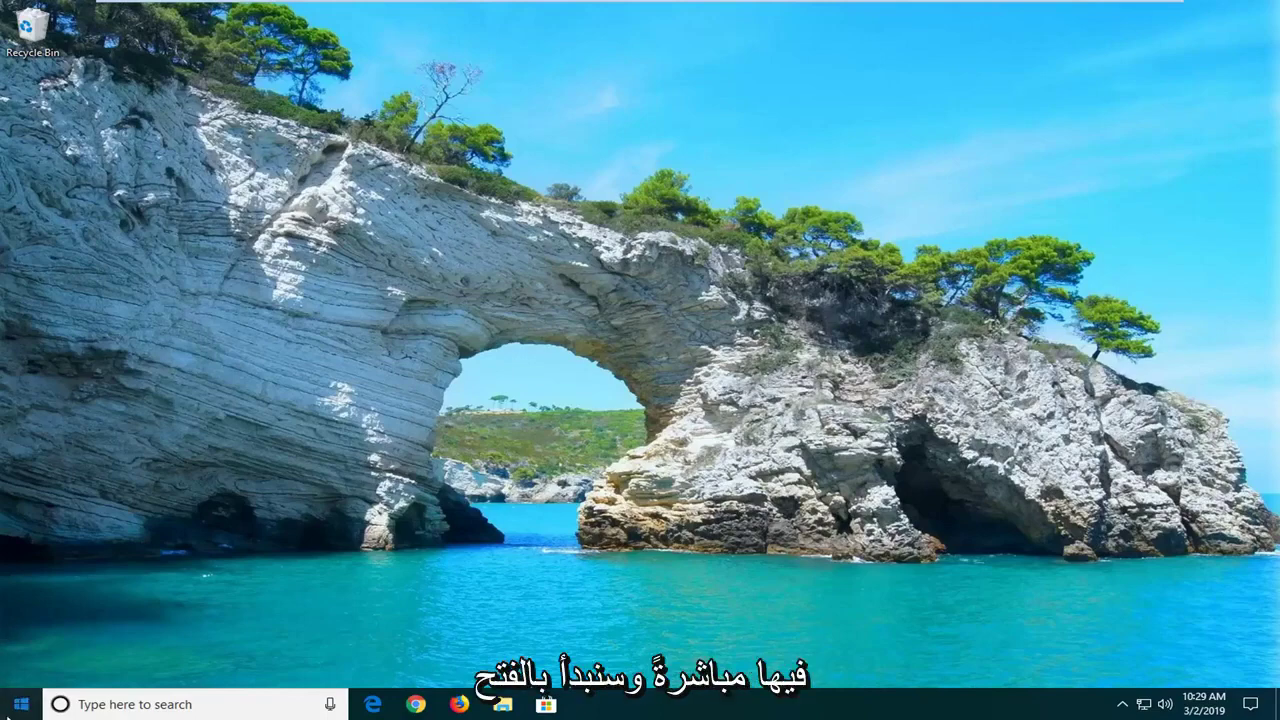
# Search 'troubleshoot' from Start, open Troubleshoot settings and expand the Power troubleshooter
pyautogui.click(33, 708)
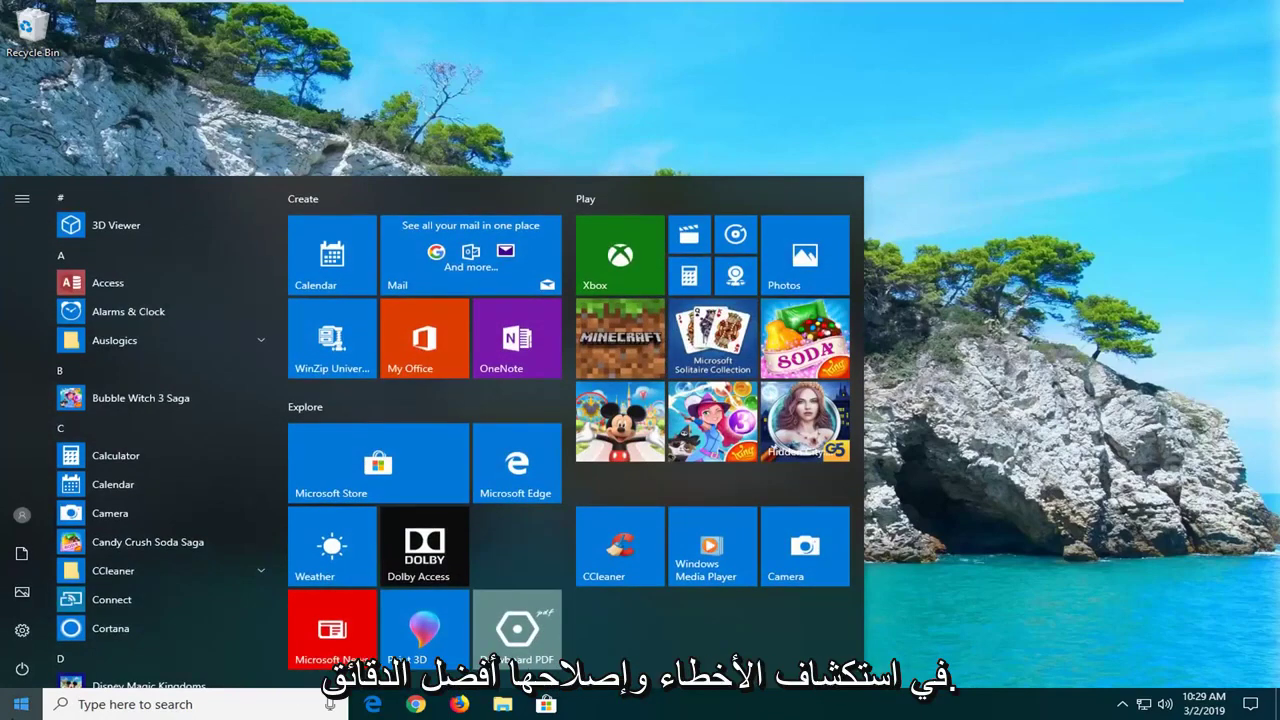
pyautogui.write('troubleshoot')
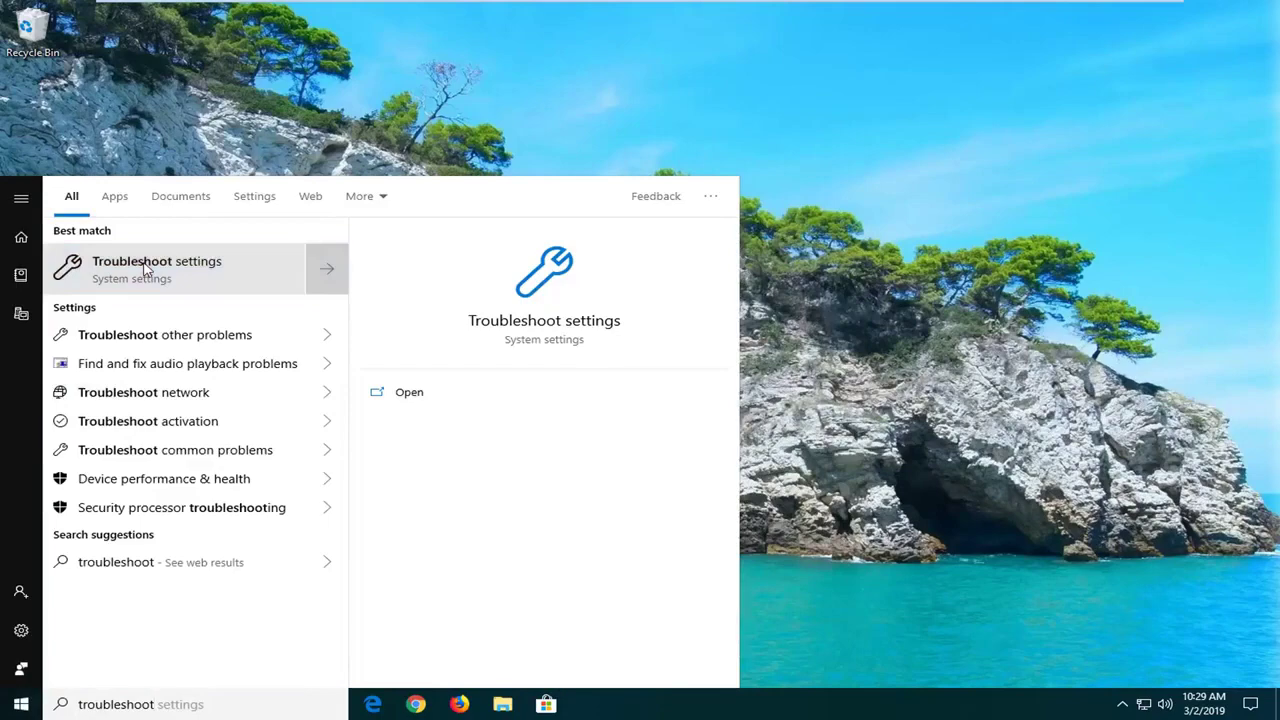
pyautogui.click(143, 265)
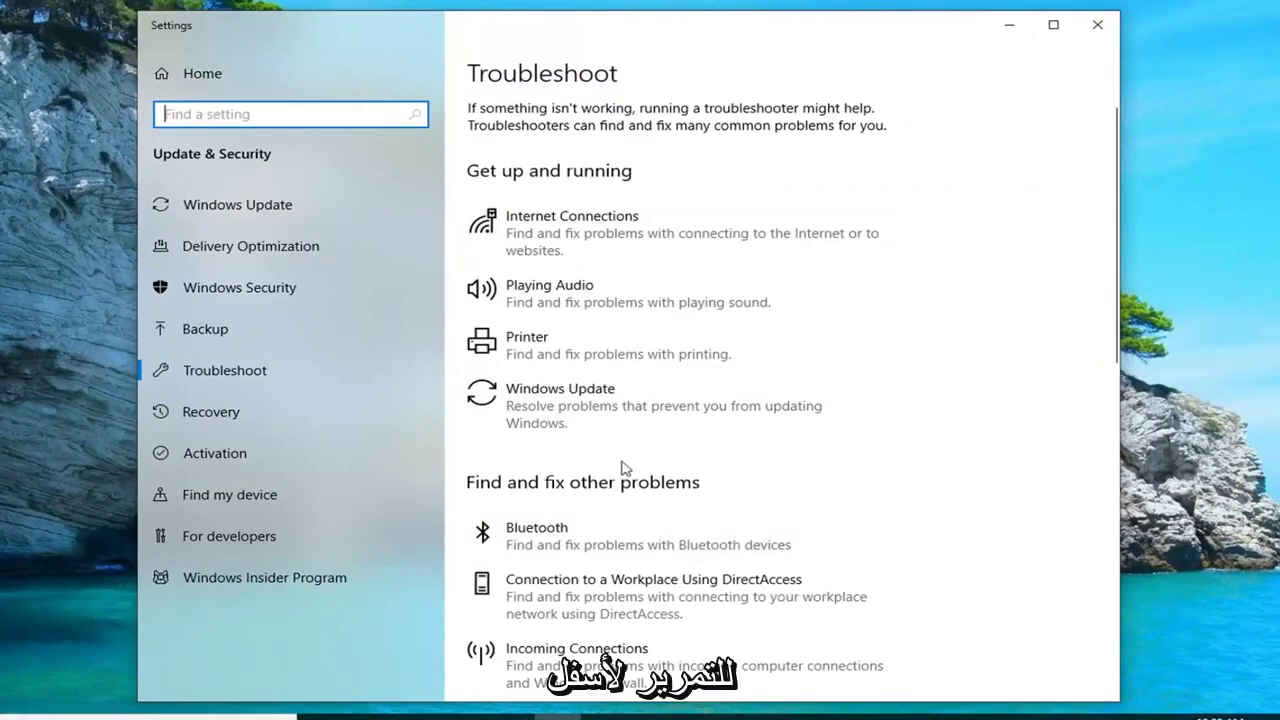
pyautogui.scroll(-5, 613, 451)
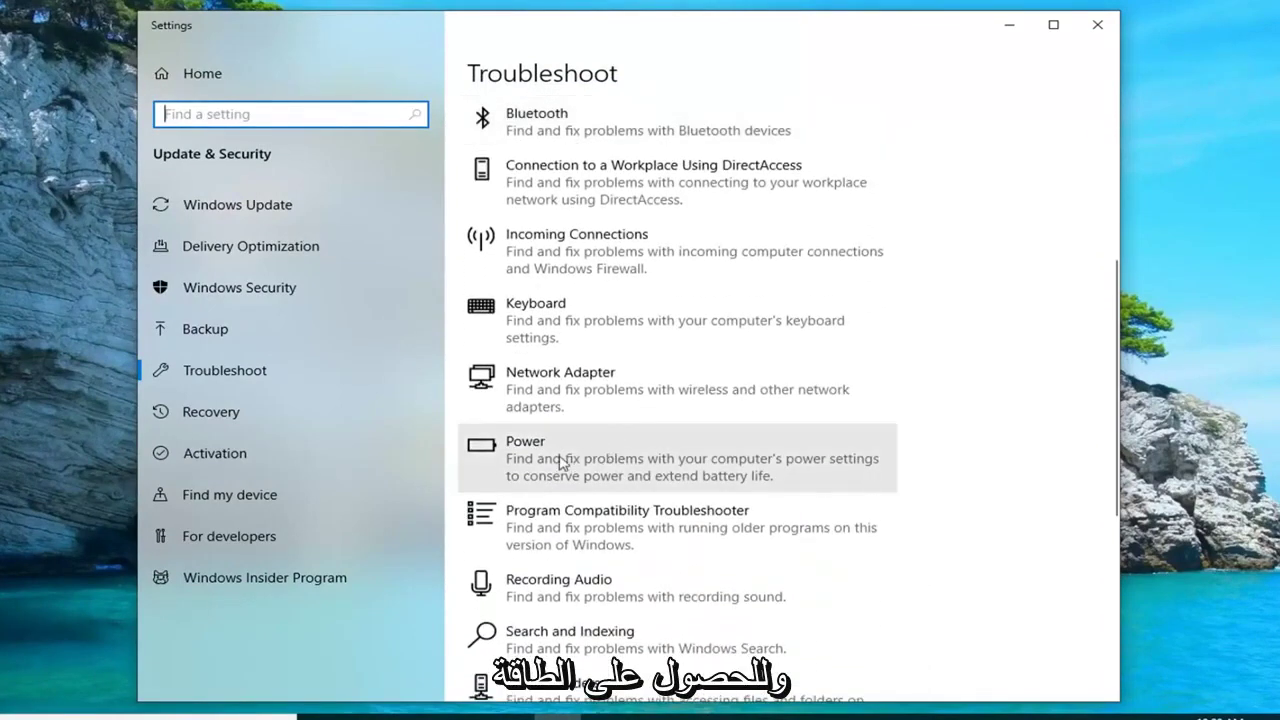
pyautogui.click(625, 462)
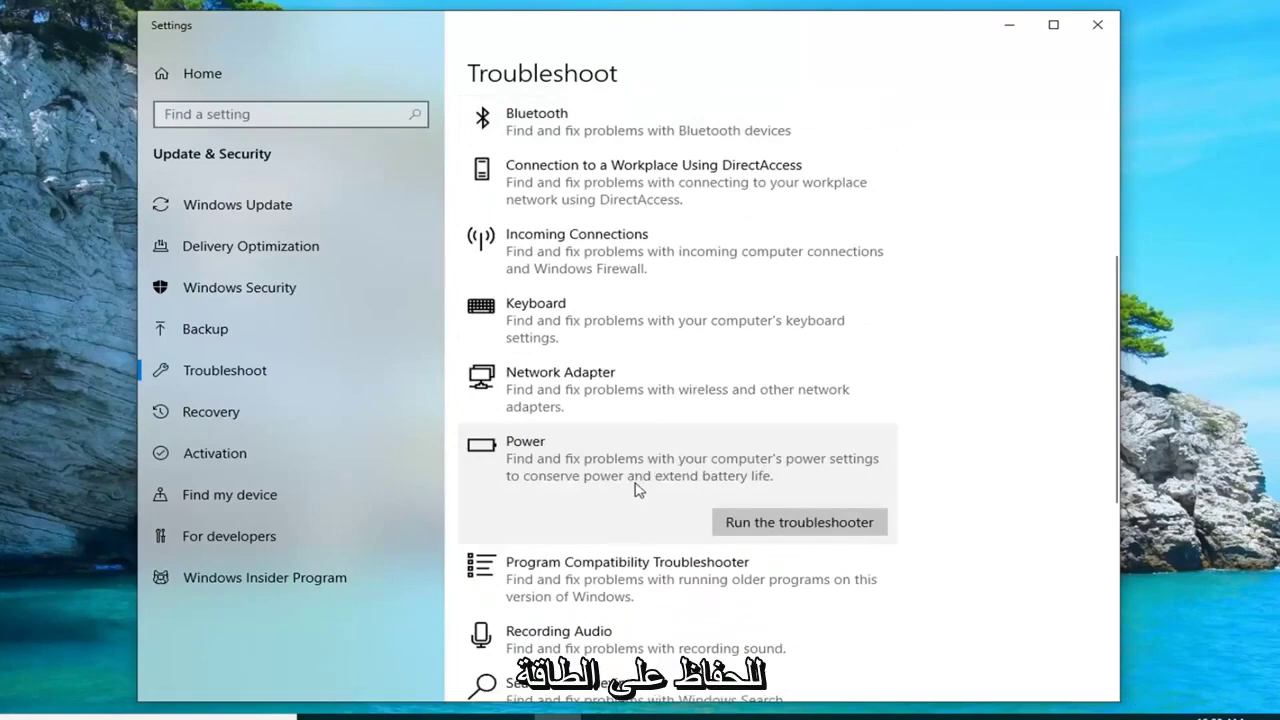
# Run the Power troubleshooter, skip its High Performance power plan fix, and close Settings
pyautogui.click(810, 528)
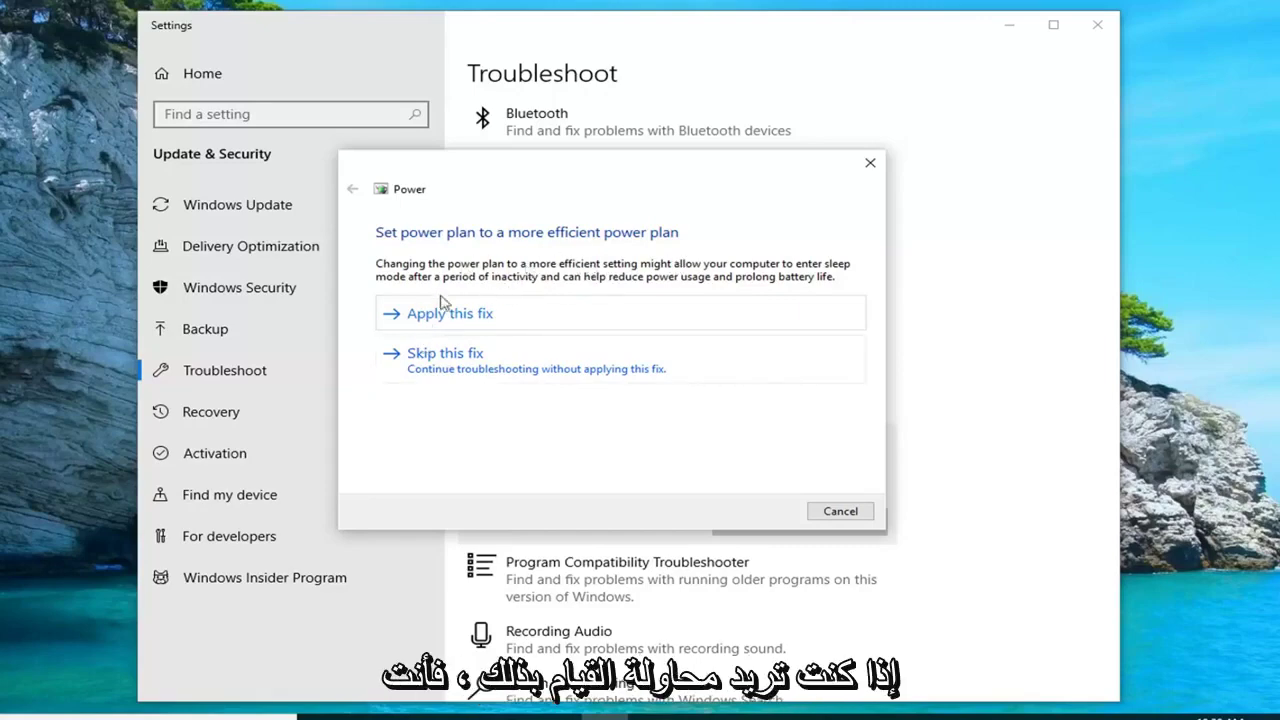
pyautogui.click(452, 360)
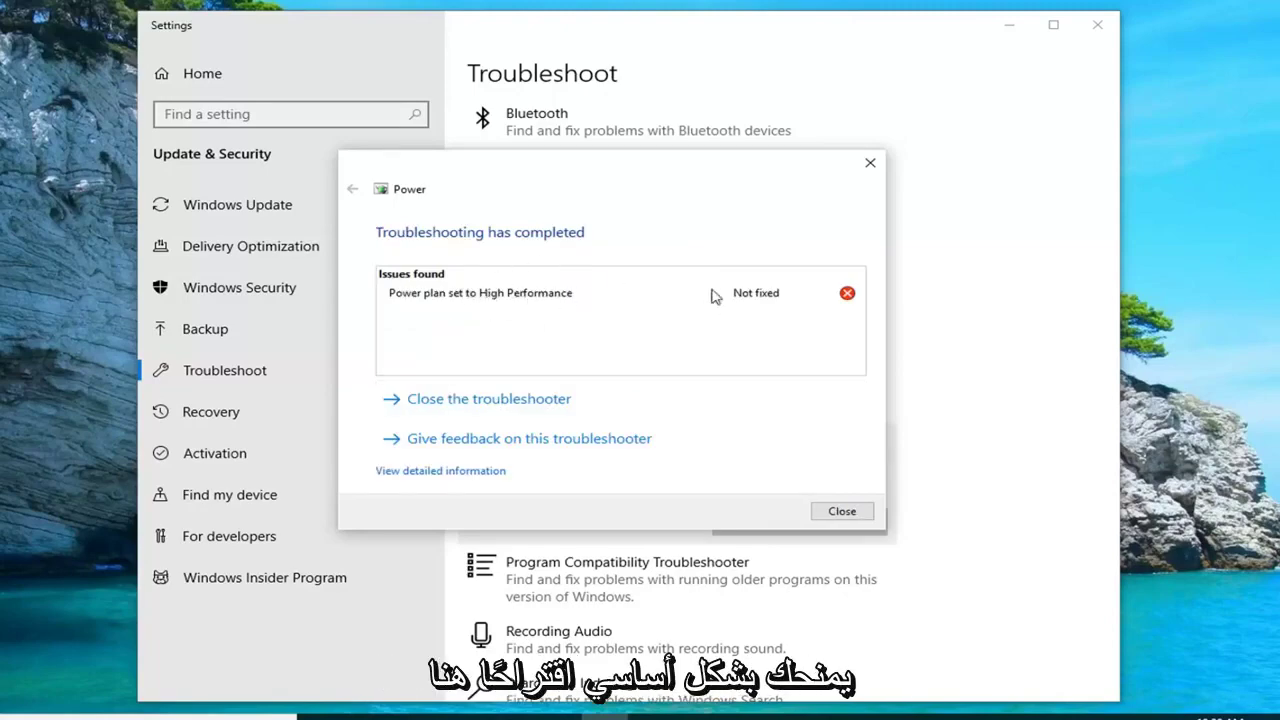
pyautogui.click(870, 162)
pyautogui.click(1097, 24)
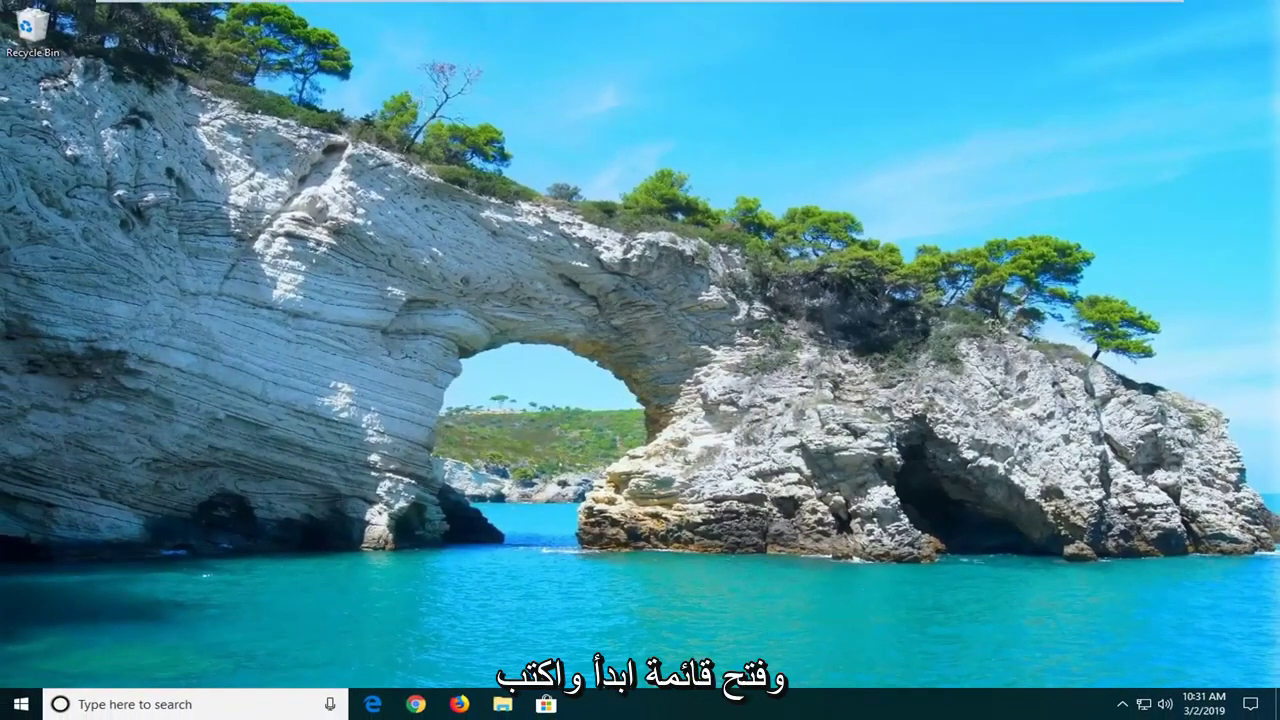
# Search 'local security policy' in Start and run it as administrator
pyautogui.click(18, 704)
pyautogui.write('local secyurt')
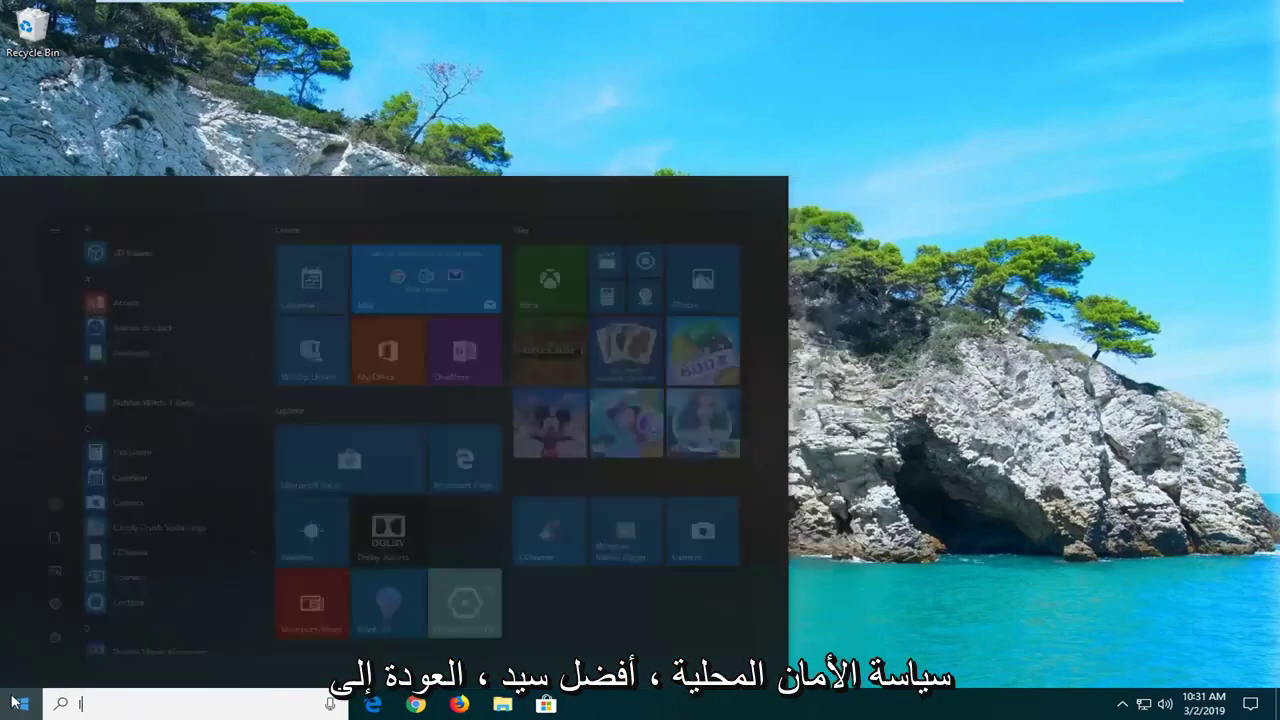
pyautogui.press('BackSpace')
pyautogui.press('BackSpace')
pyautogui.press('BackSpace')
pyautogui.press('BackSpace')
pyautogui.write('urity policy')
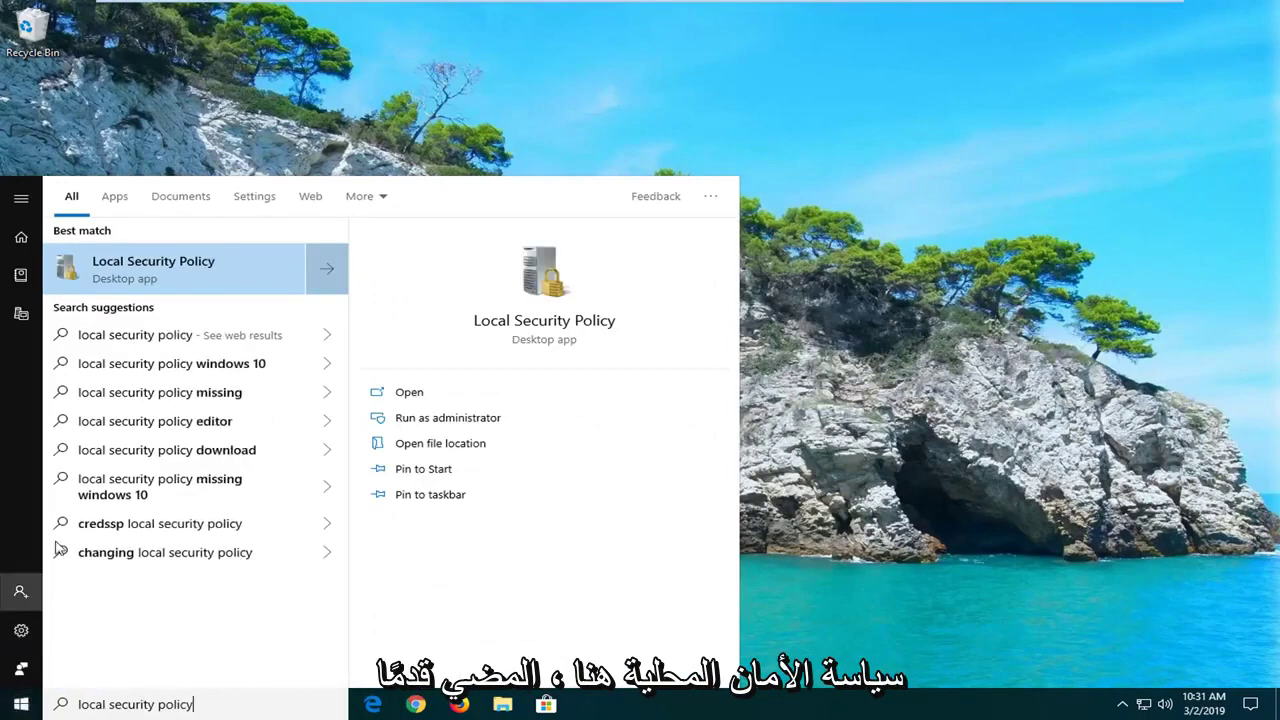
pyautogui.rightClick(140, 282)
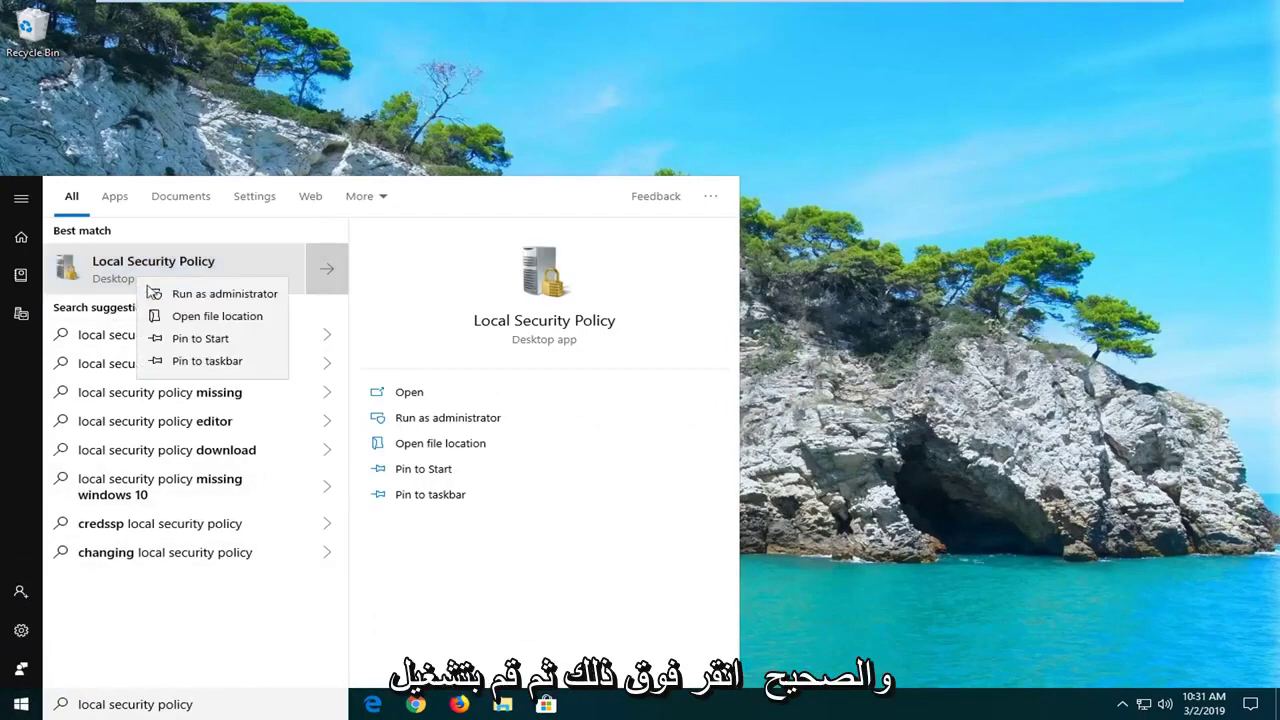
pyautogui.click(162, 290)
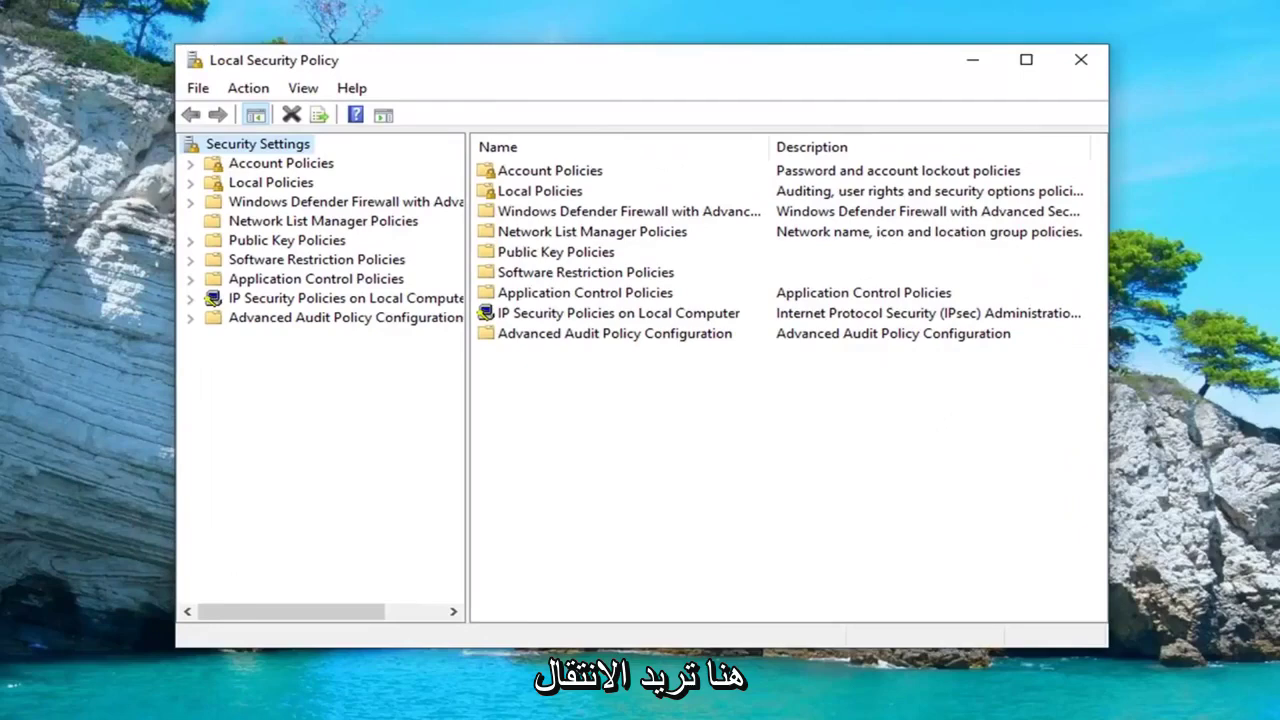
# Expand Local Policies > User Rights Assignment and right-click the Shut down the system policy
pyautogui.click(265, 184)
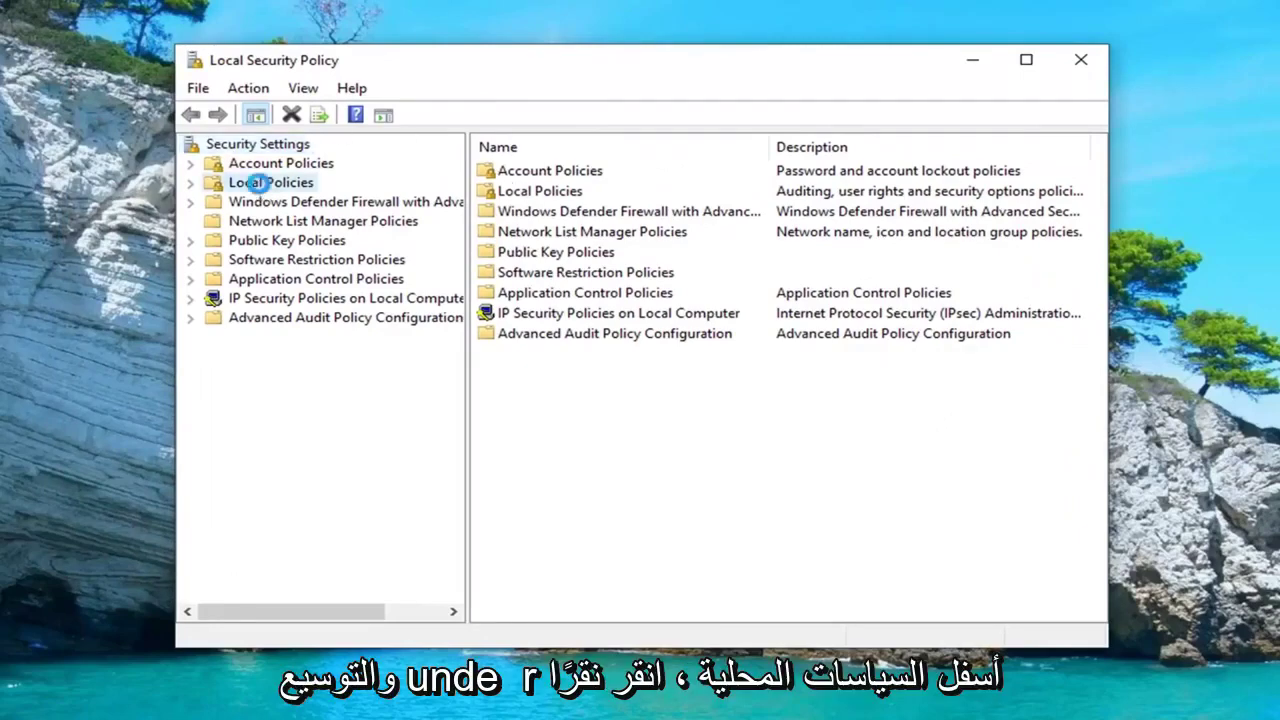
pyautogui.click(190, 183)
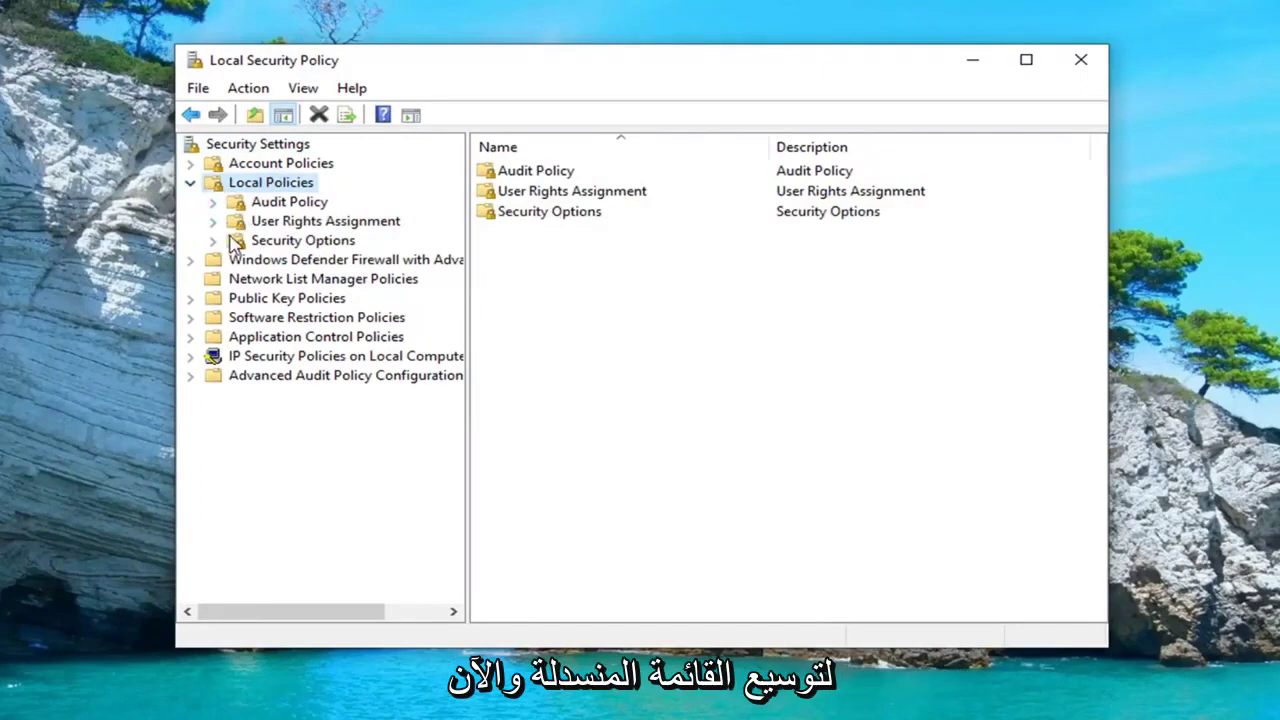
pyautogui.click(270, 222)
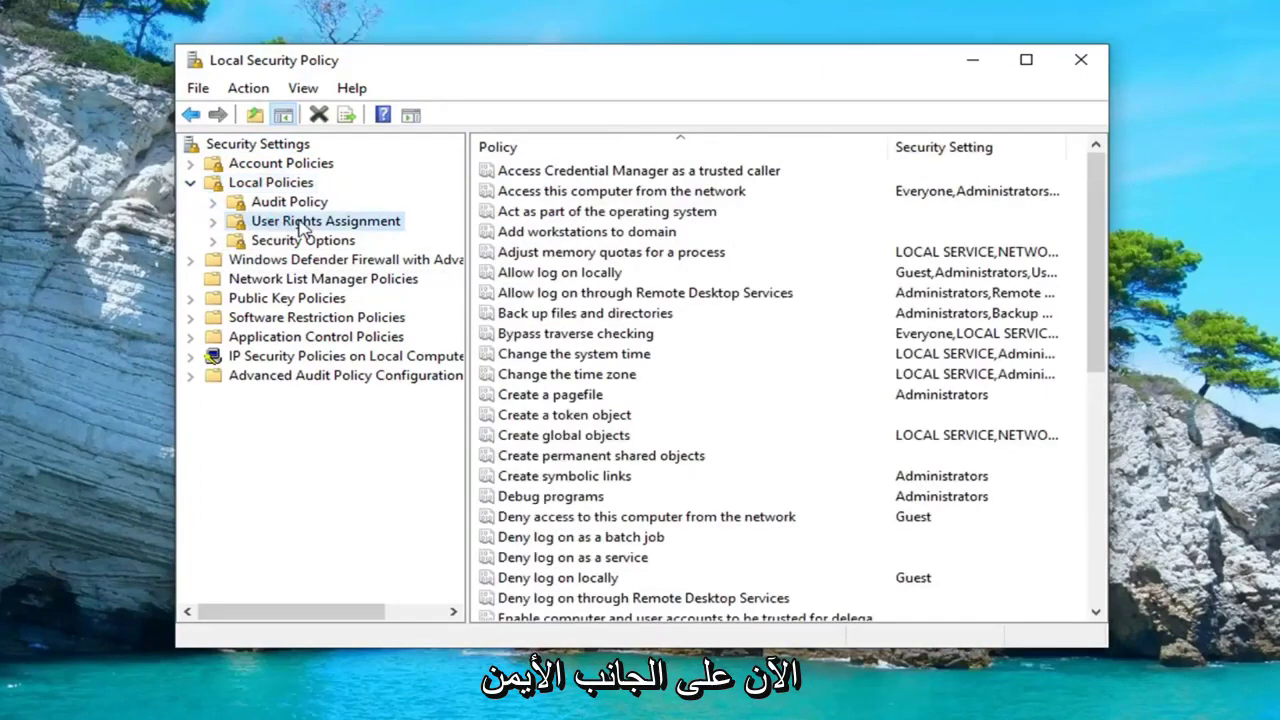
pyautogui.click(600, 415)
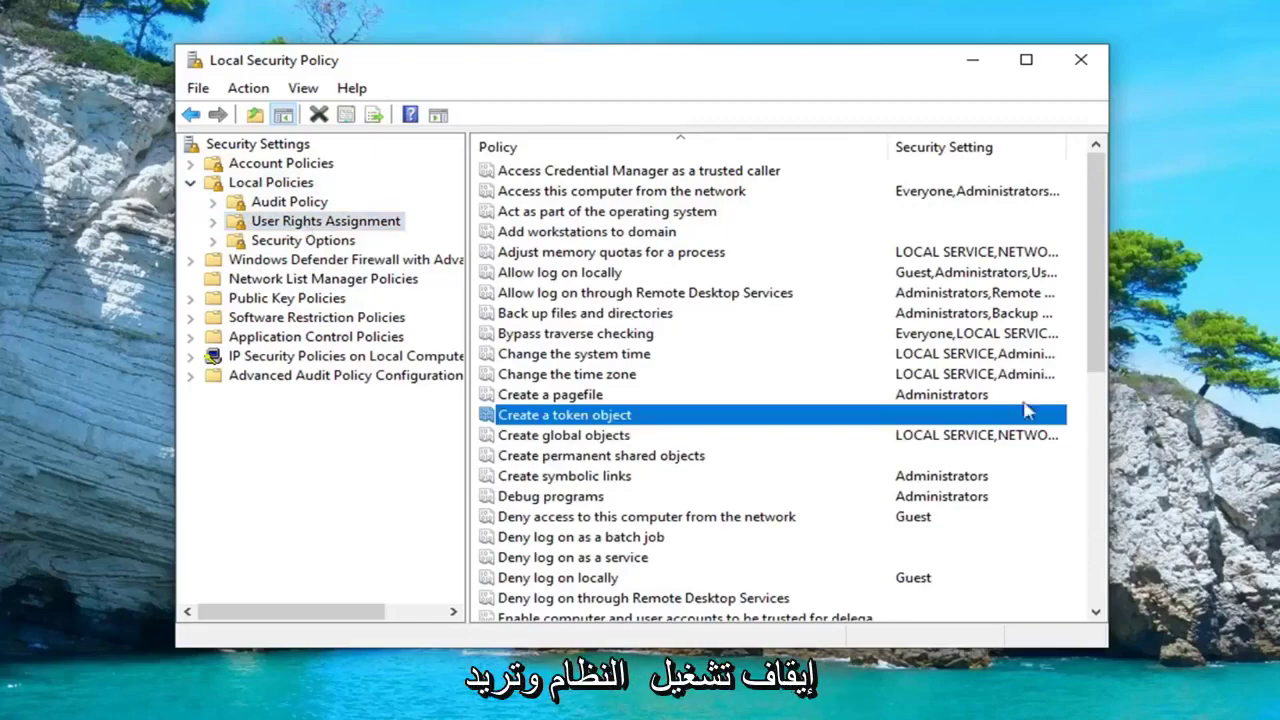
pyautogui.scroll(-8, 605, 497)
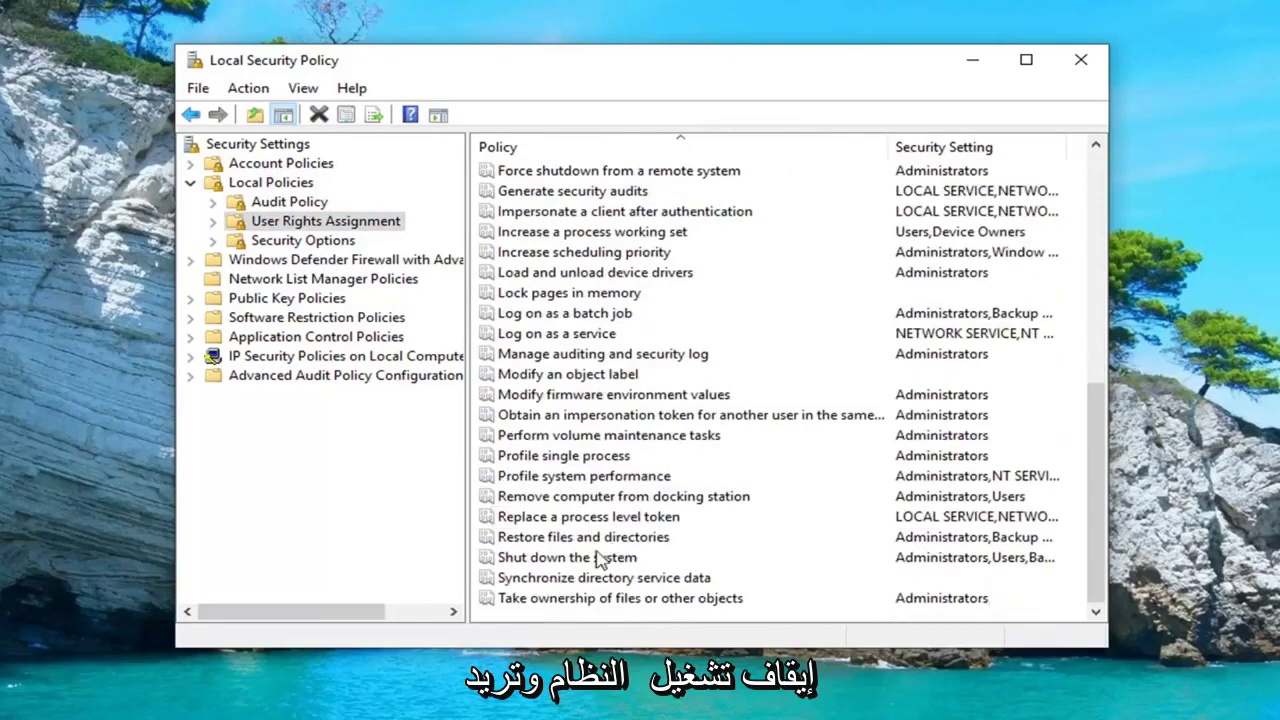
pyautogui.click(578, 560)
pyautogui.rightClick(578, 565)
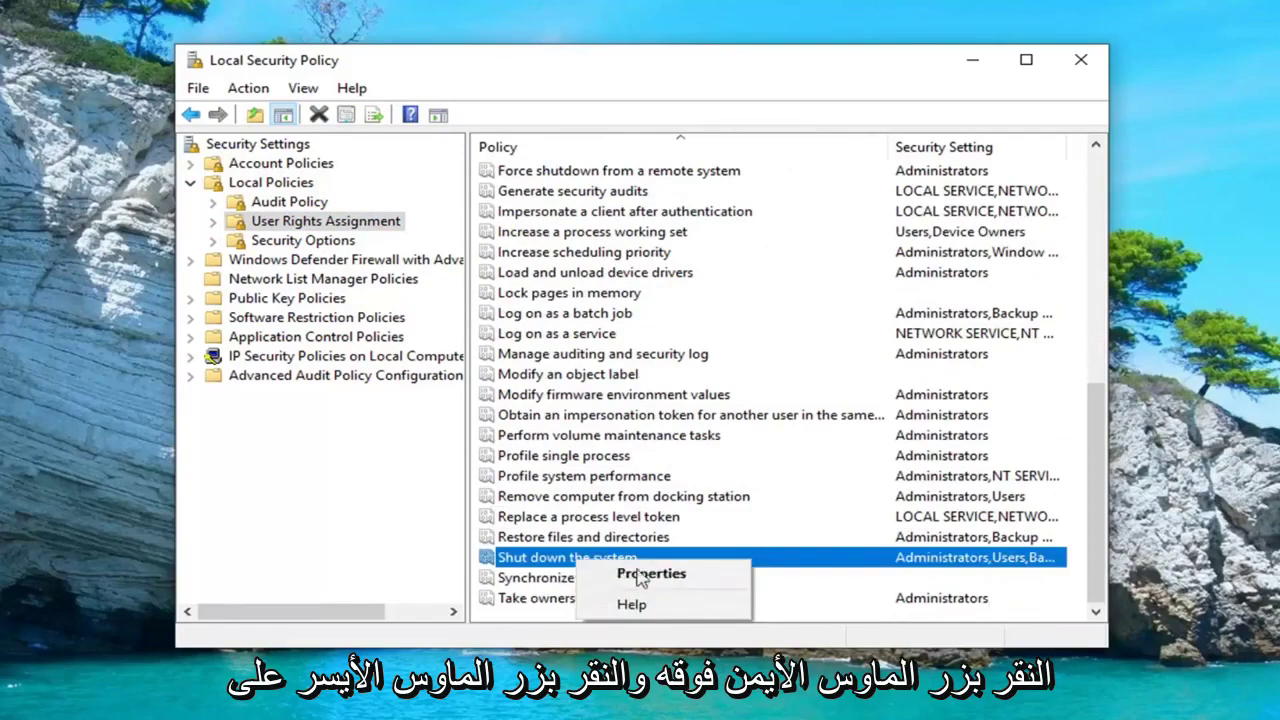
# Open Shut down the system Properties and choose Add User or Group
pyautogui.click(666, 581)
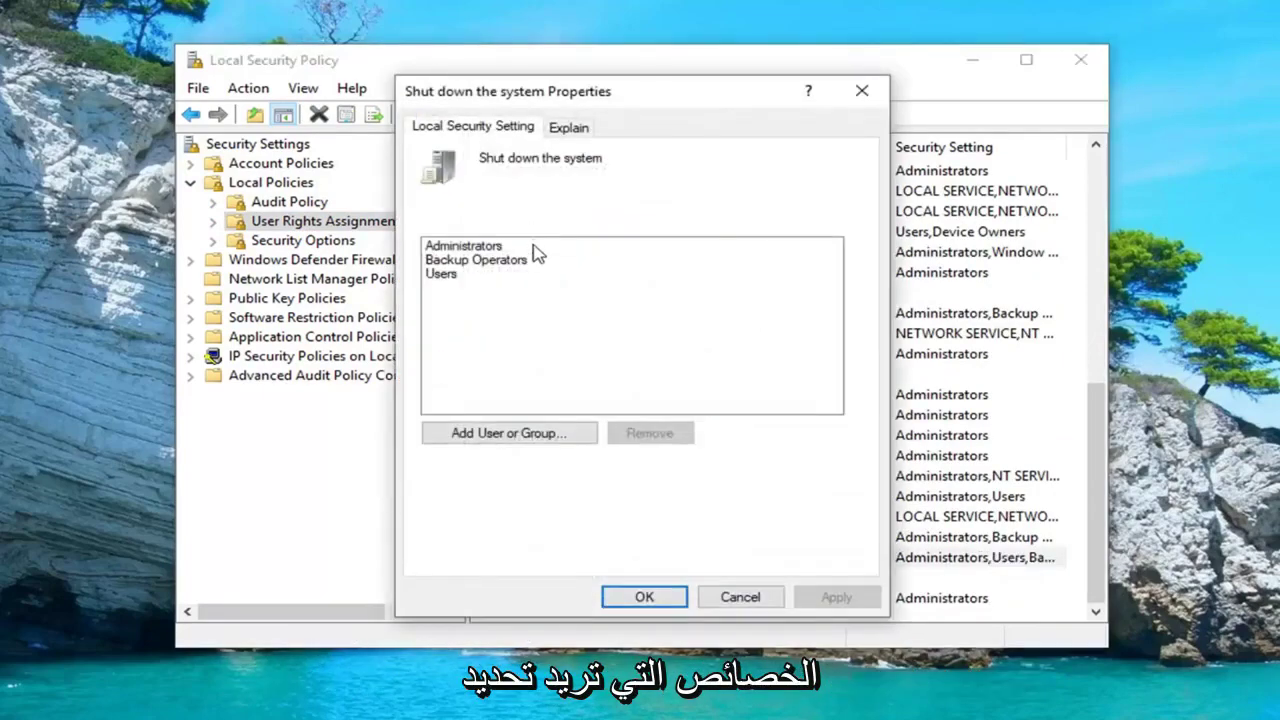
pyautogui.click(473, 264)
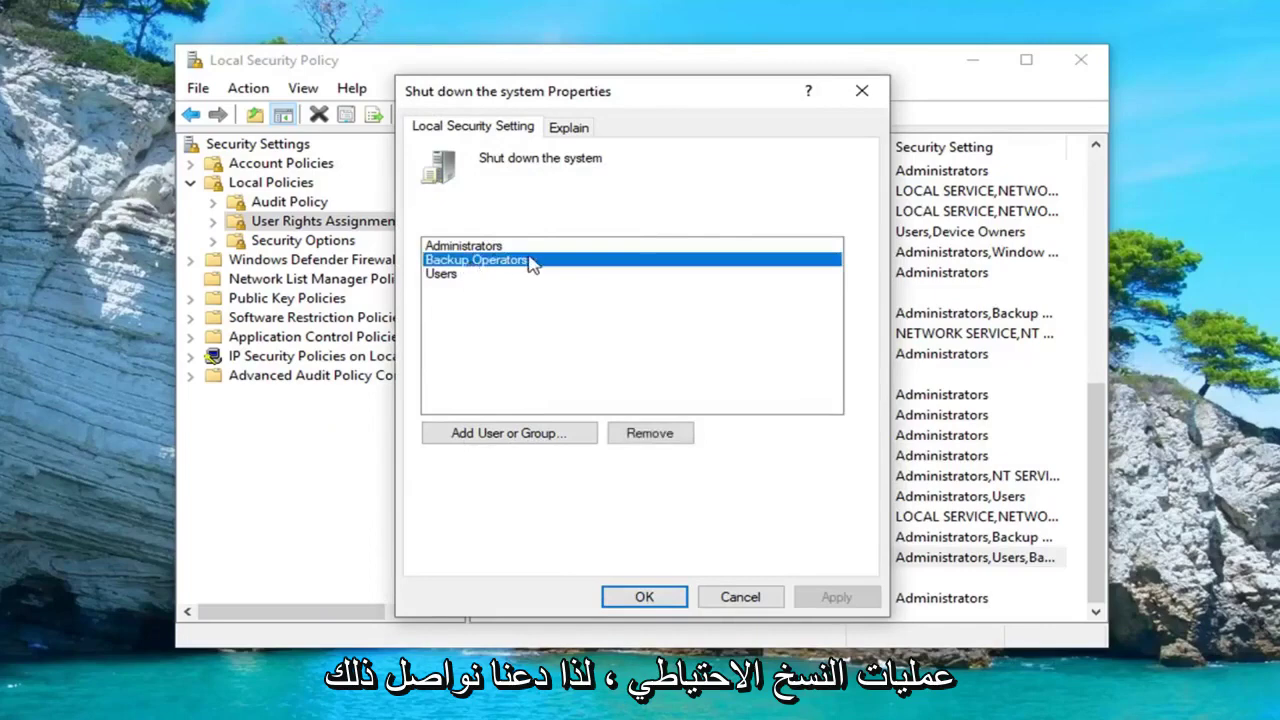
pyautogui.click(520, 440)
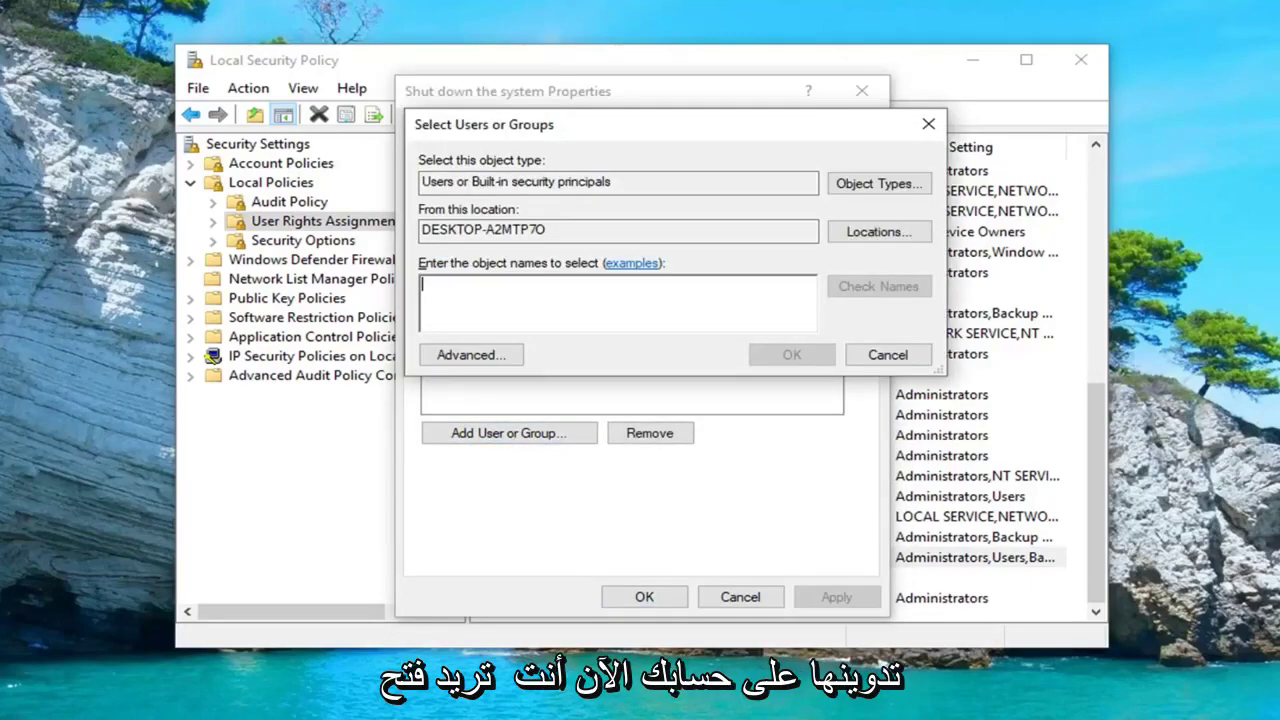
# Search 'control panel' from the Start menu and open Control Panel
pyautogui.press('super')
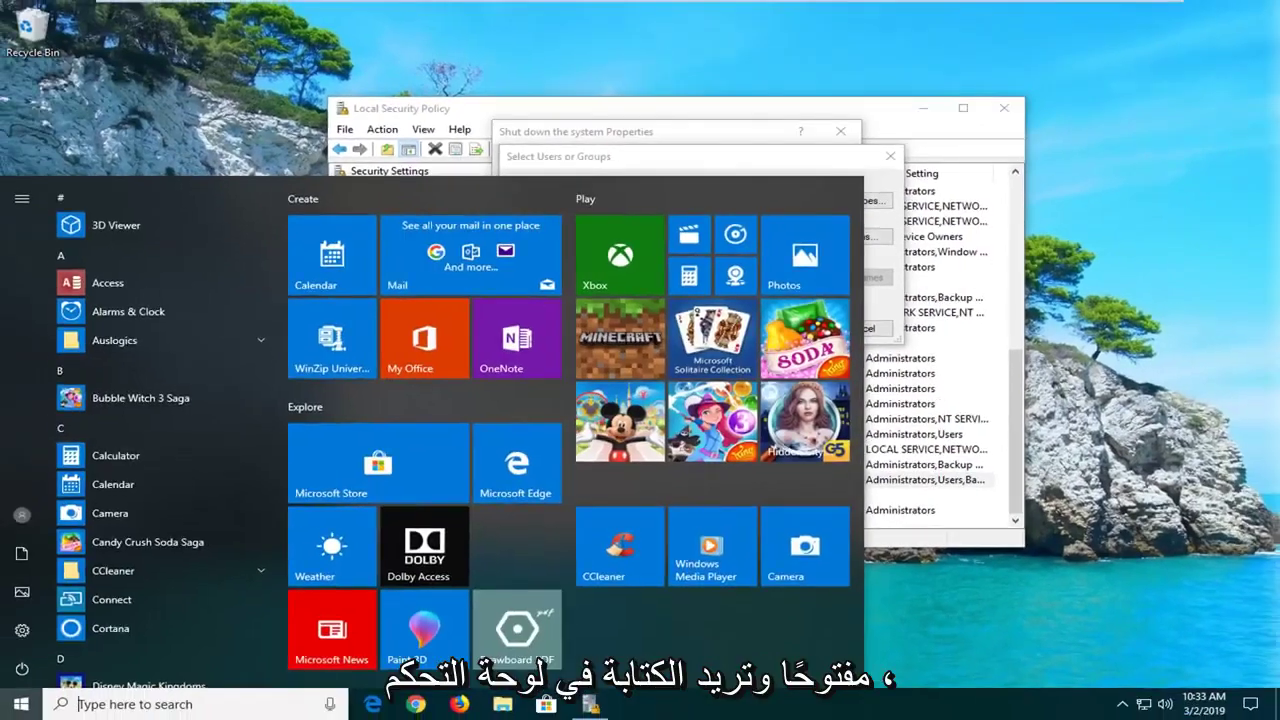
pyautogui.click(52, 710)
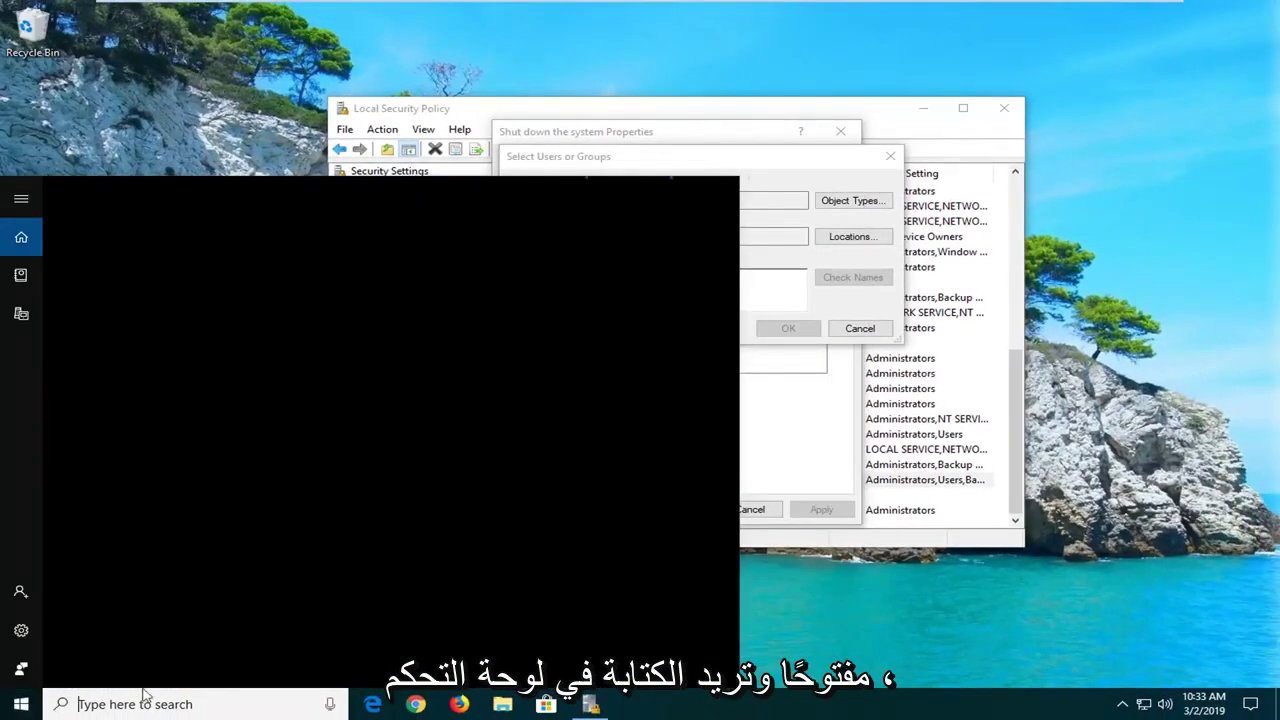
pyautogui.write('control panel')
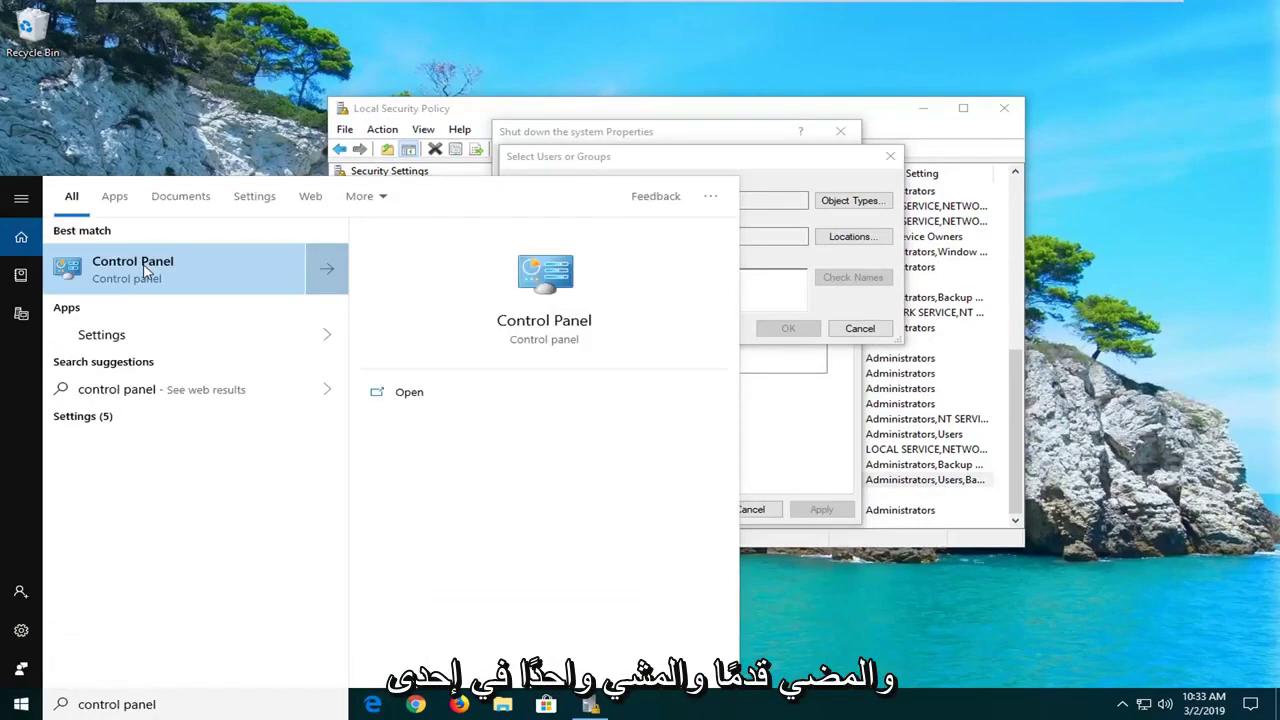
pyautogui.click(145, 268)
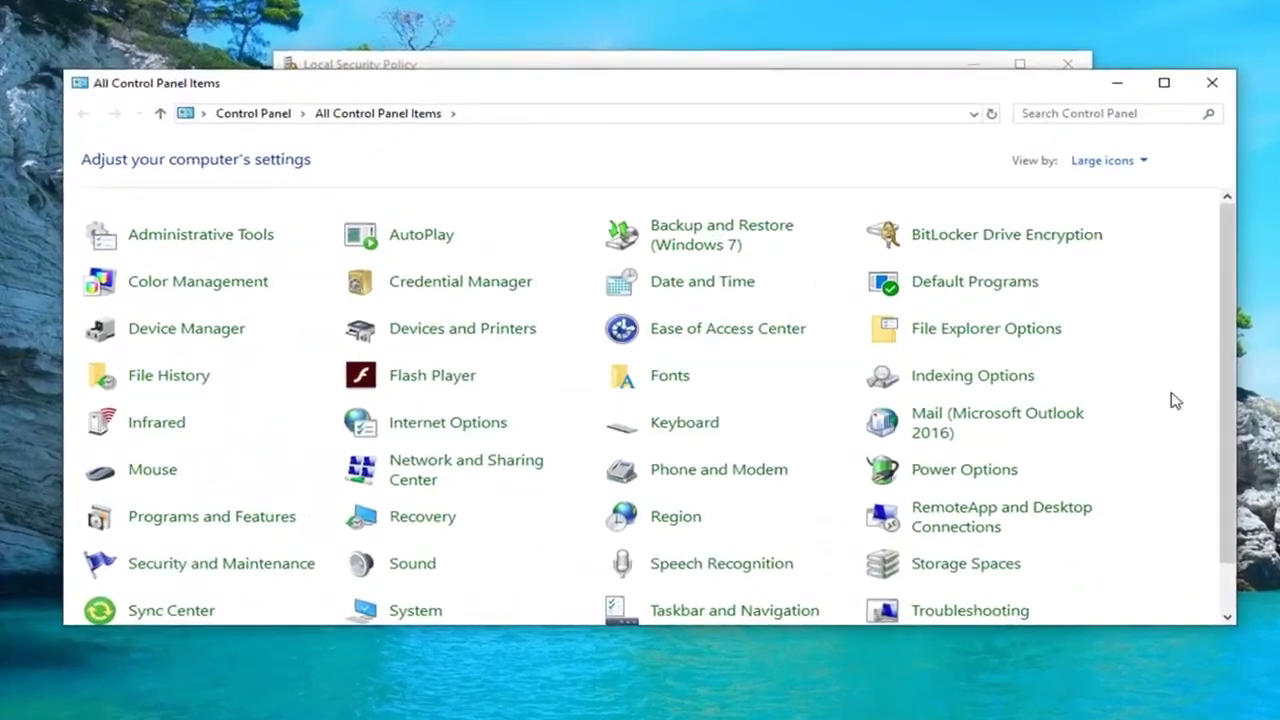
# Open User Accounts' advanced user profile properties to list the 25.0 MB local profile
pyautogui.scroll(-1, 880, 475)
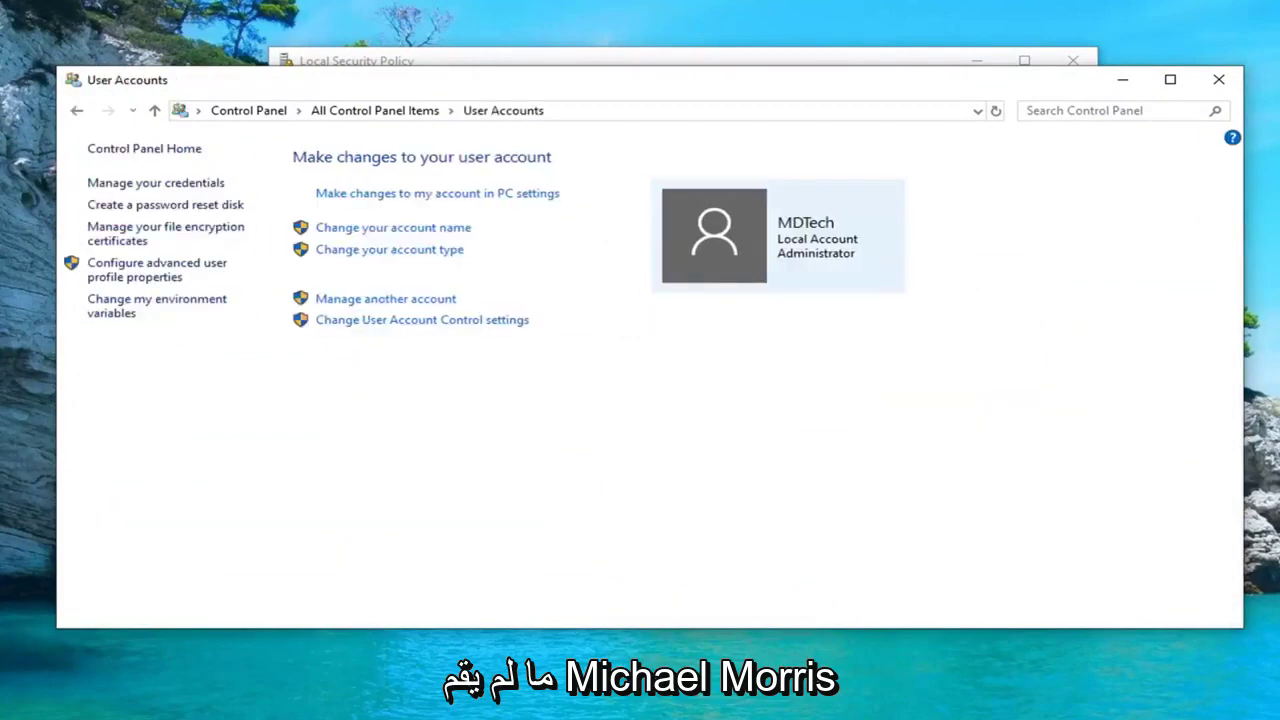
pyautogui.click(136, 281)
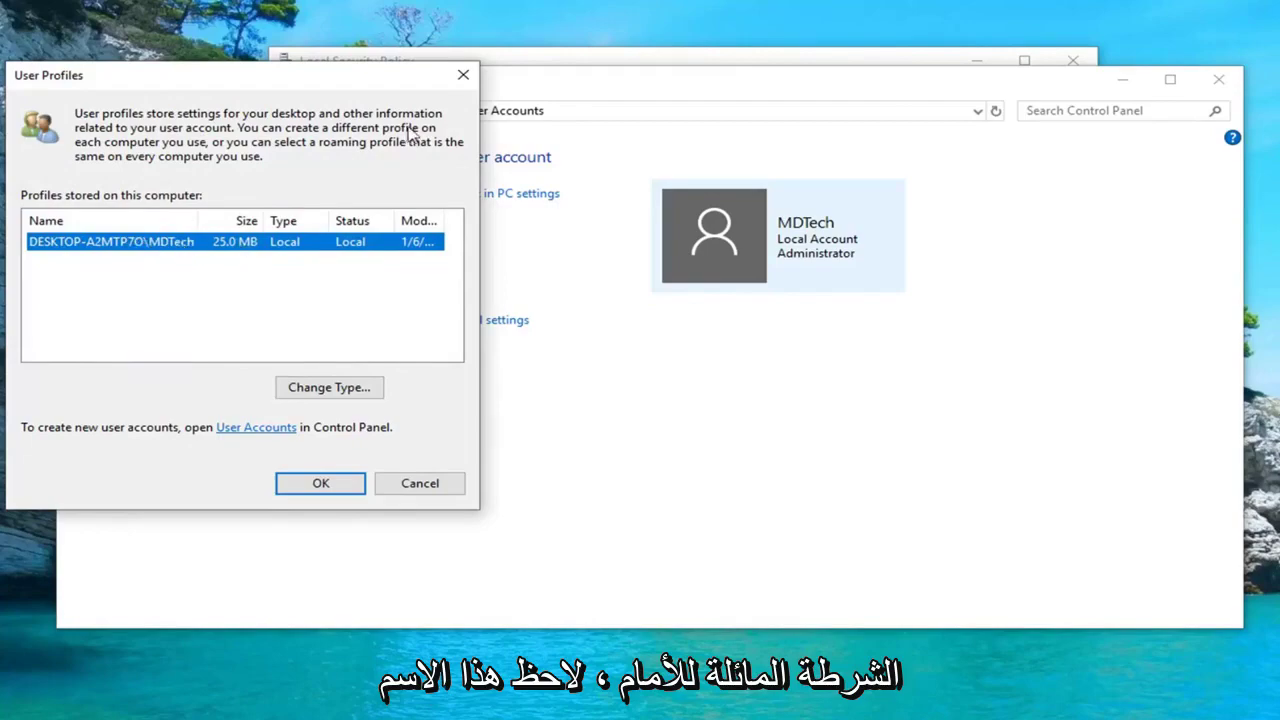
# Enter the local user account name, resolve it with Check Names, and add it to the policy
pyautogui.click(463, 75)
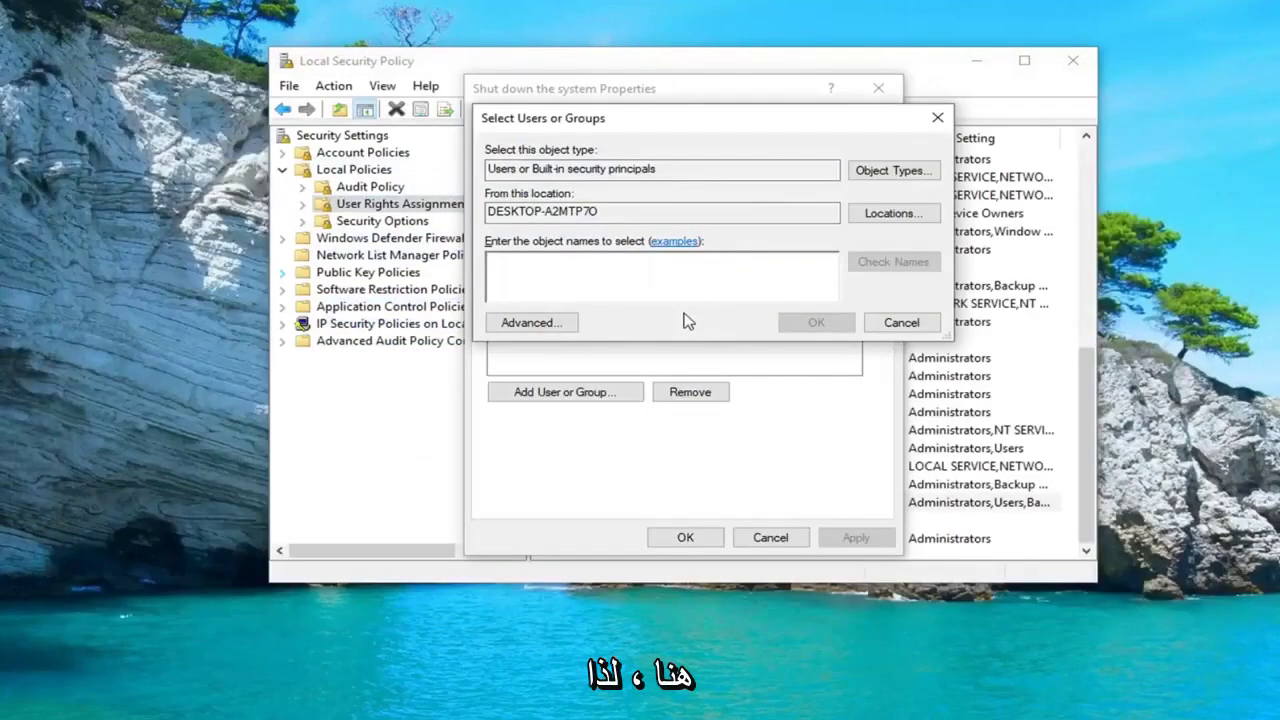
pyautogui.write('MDTech')
pyautogui.click(893, 261)
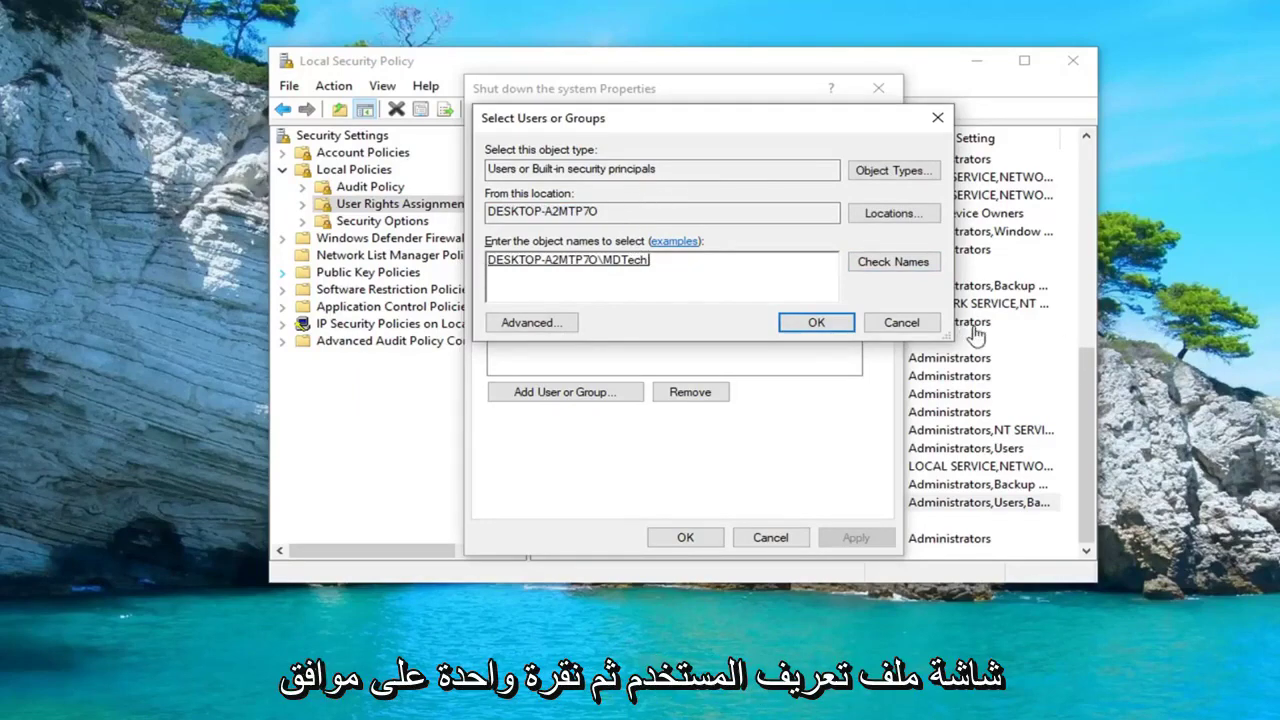
pyautogui.click(805, 325)
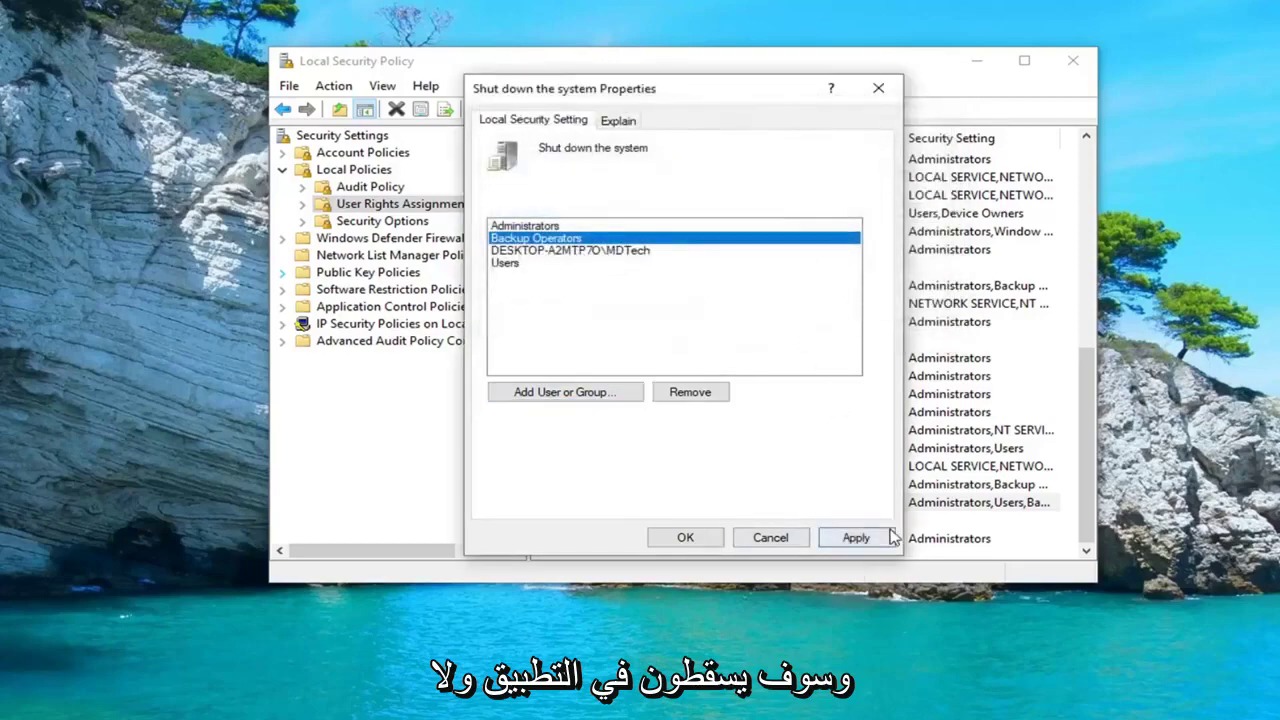
# Apply the new shutdown right and close Local Security Policy
pyautogui.click(856, 537)
pyautogui.click(680, 537)
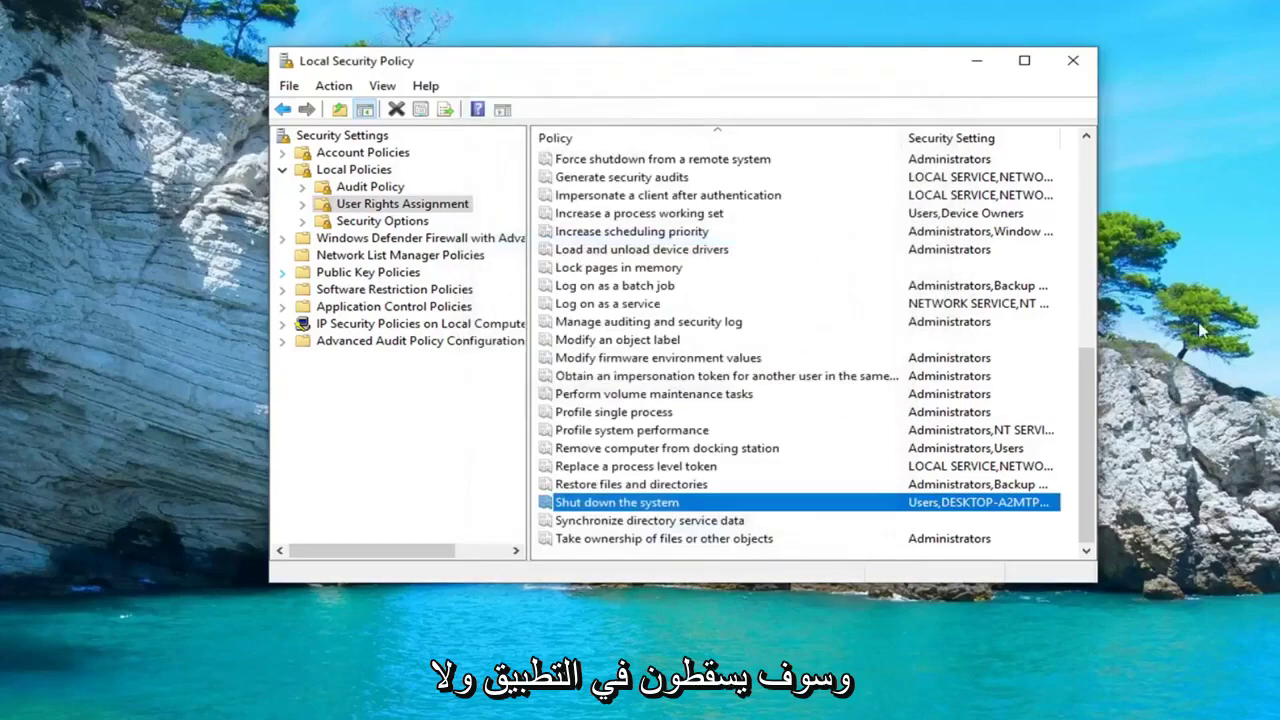
pyautogui.click(1075, 63)
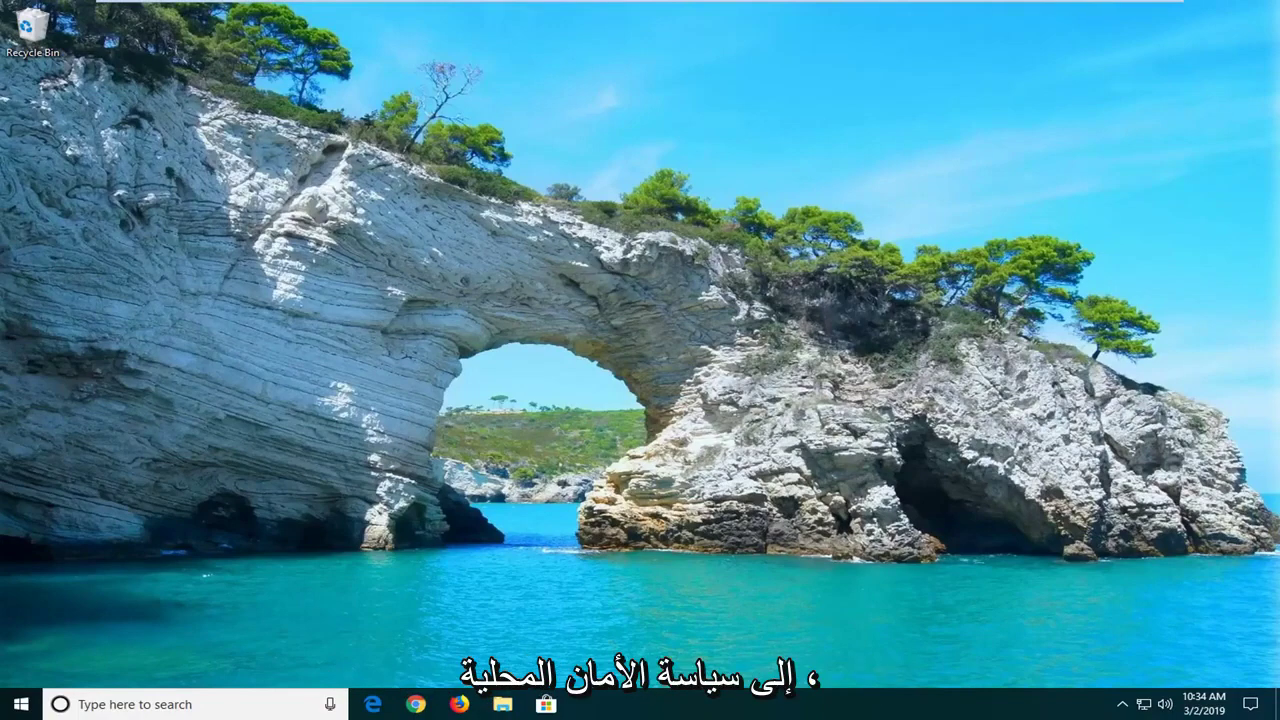
# Search 'regedit' and run Registry Editor as administrator, accepting the UAC prompt
pyautogui.click(7, 705)
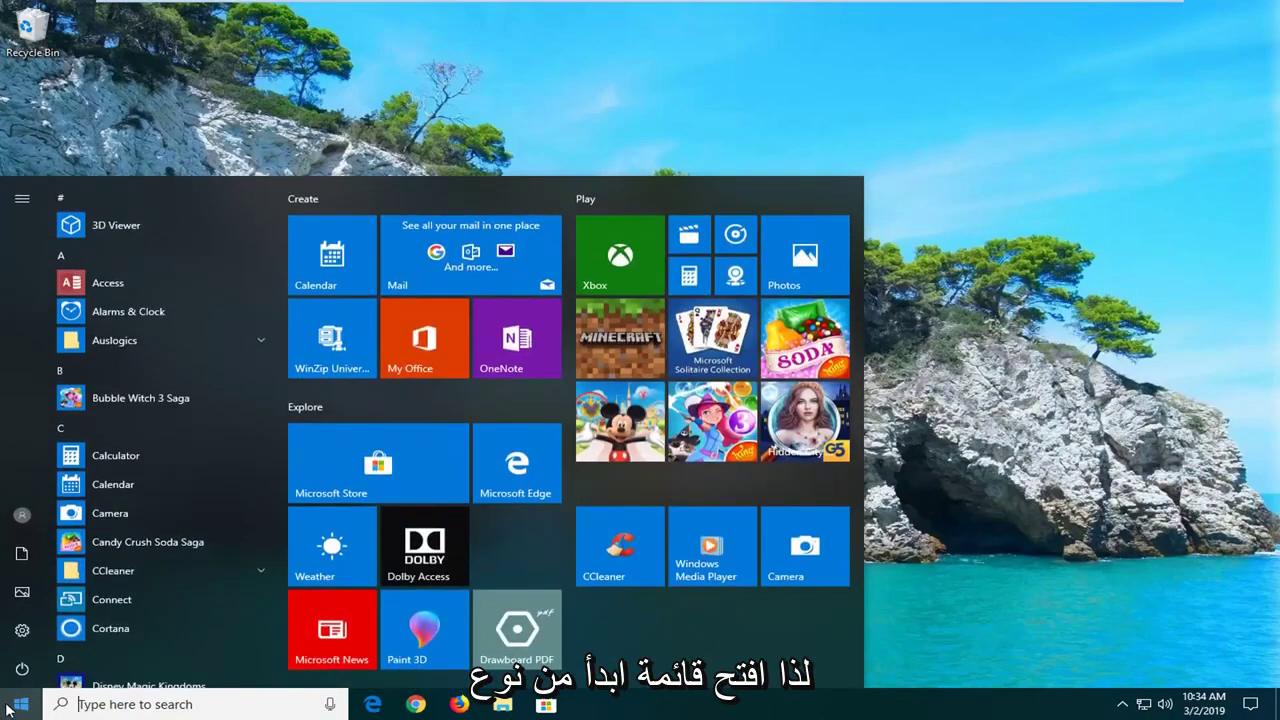
pyautogui.write('regfedit')
pyautogui.press('BackSpace')
pyautogui.press('BackSpace')
pyautogui.press('BackSpace')
pyautogui.press('BackSpace')
pyautogui.press('BackSpace')
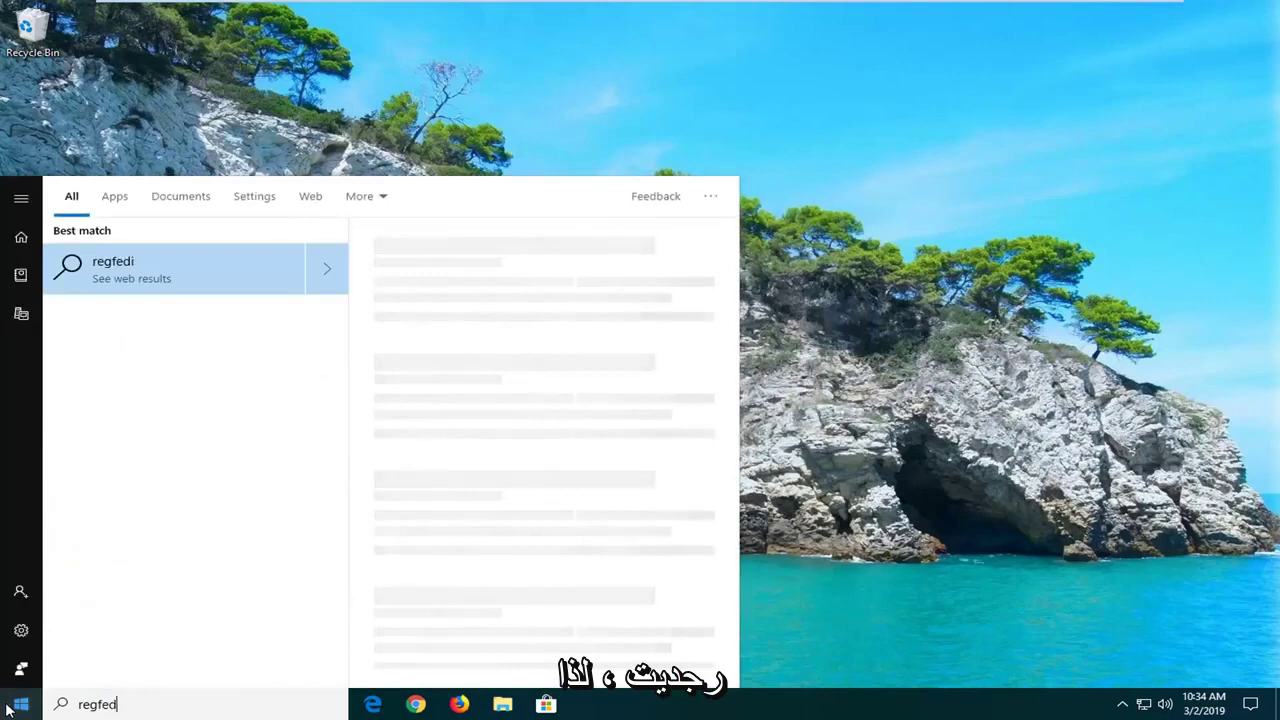
pyautogui.write('edit')
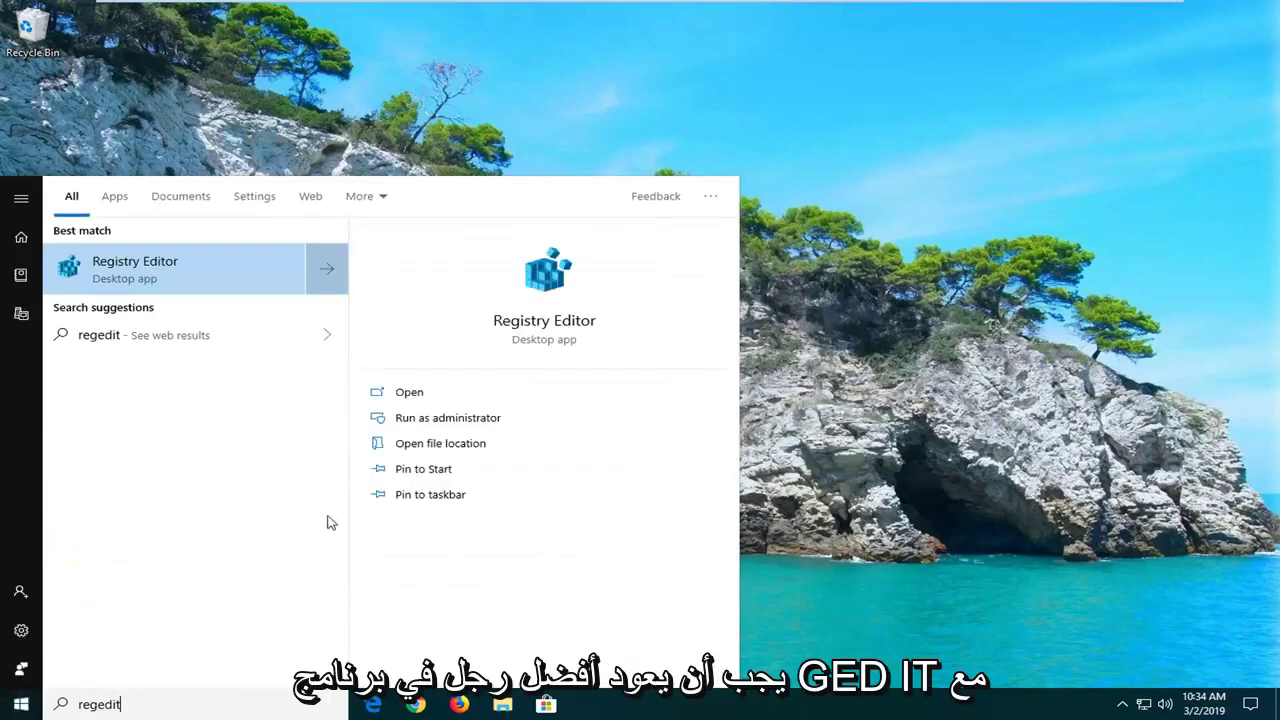
pyautogui.rightClick(153, 272)
pyautogui.click(212, 282)
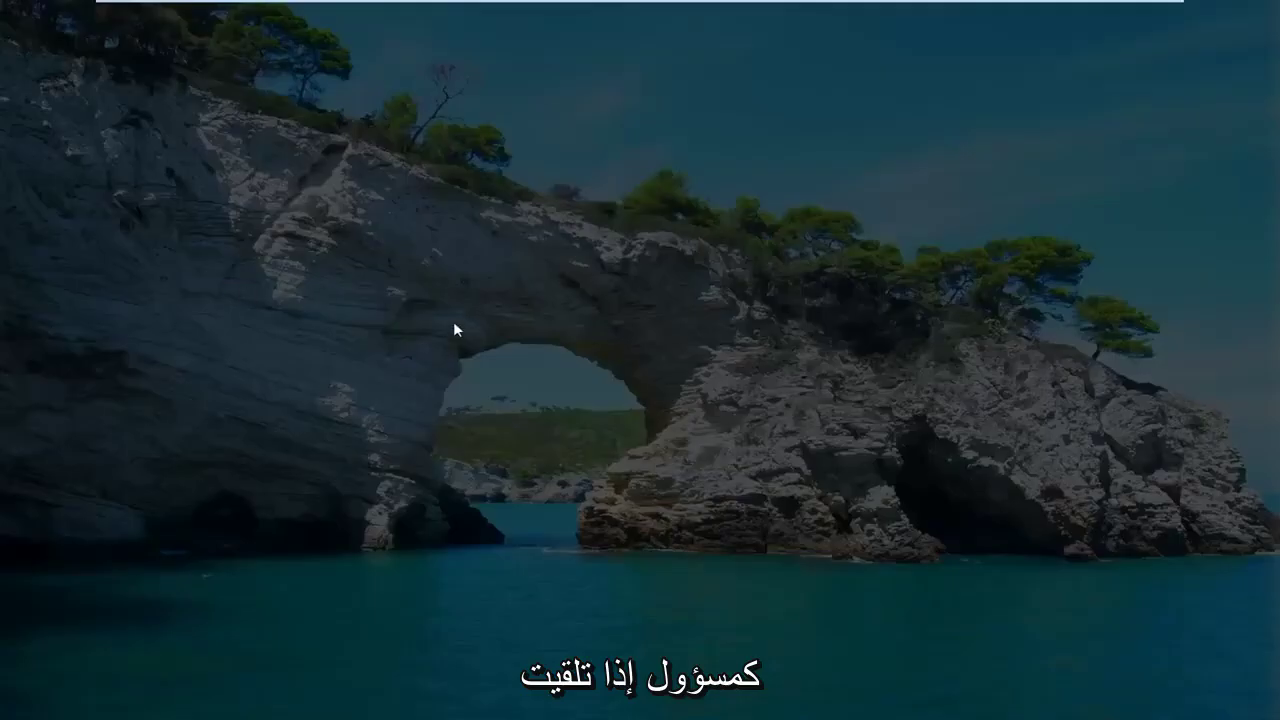
pyautogui.click(516, 458)
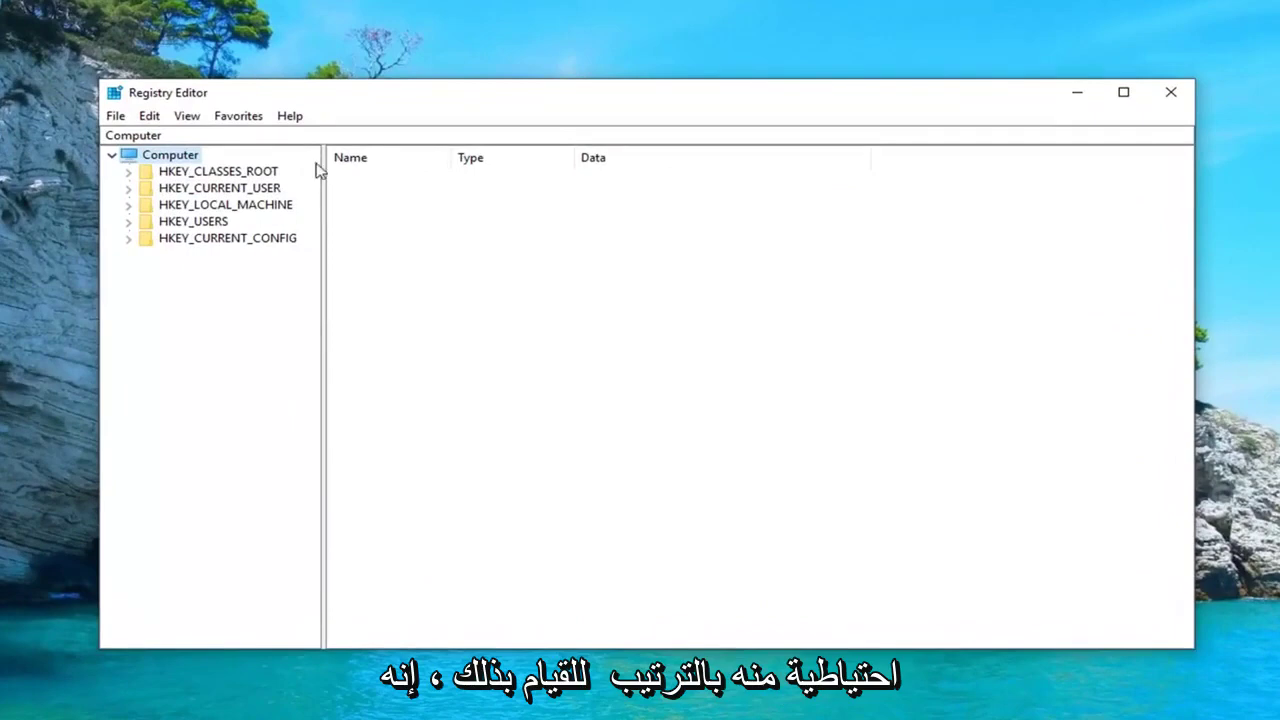
# Export the whole registry to a .reg backup file via File > Export
pyautogui.click(116, 116)
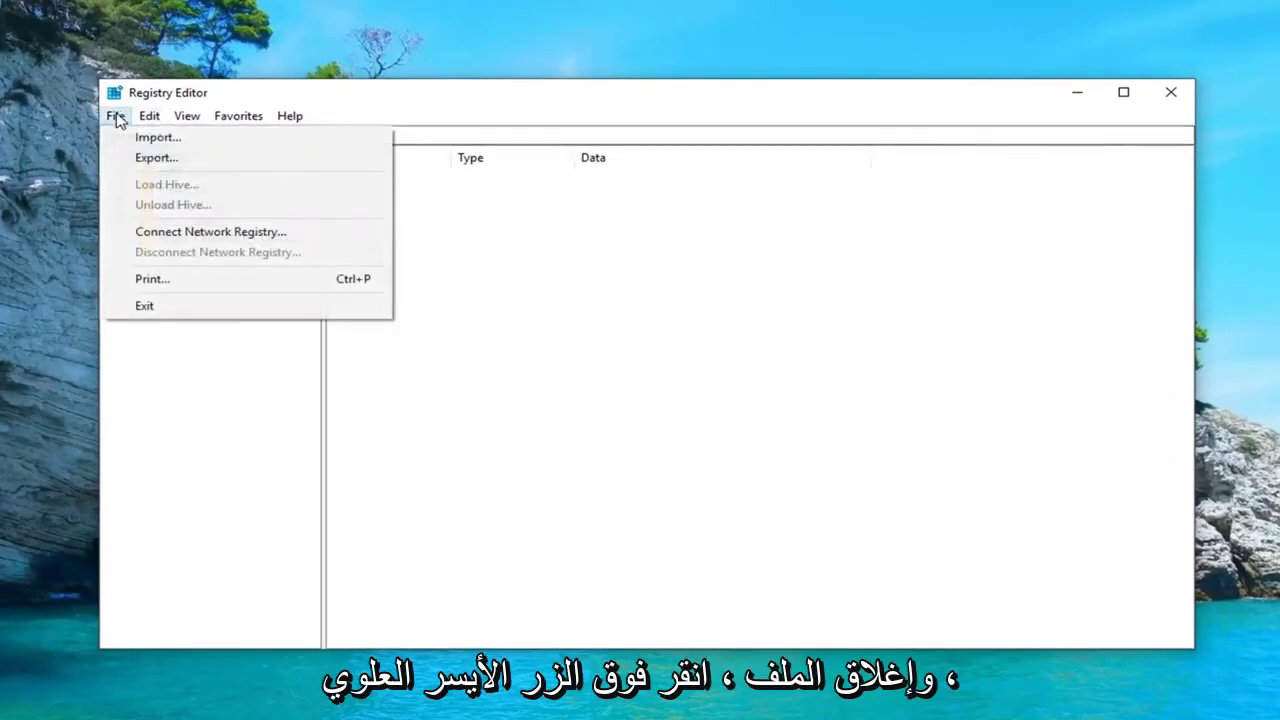
pyautogui.click(156, 157)
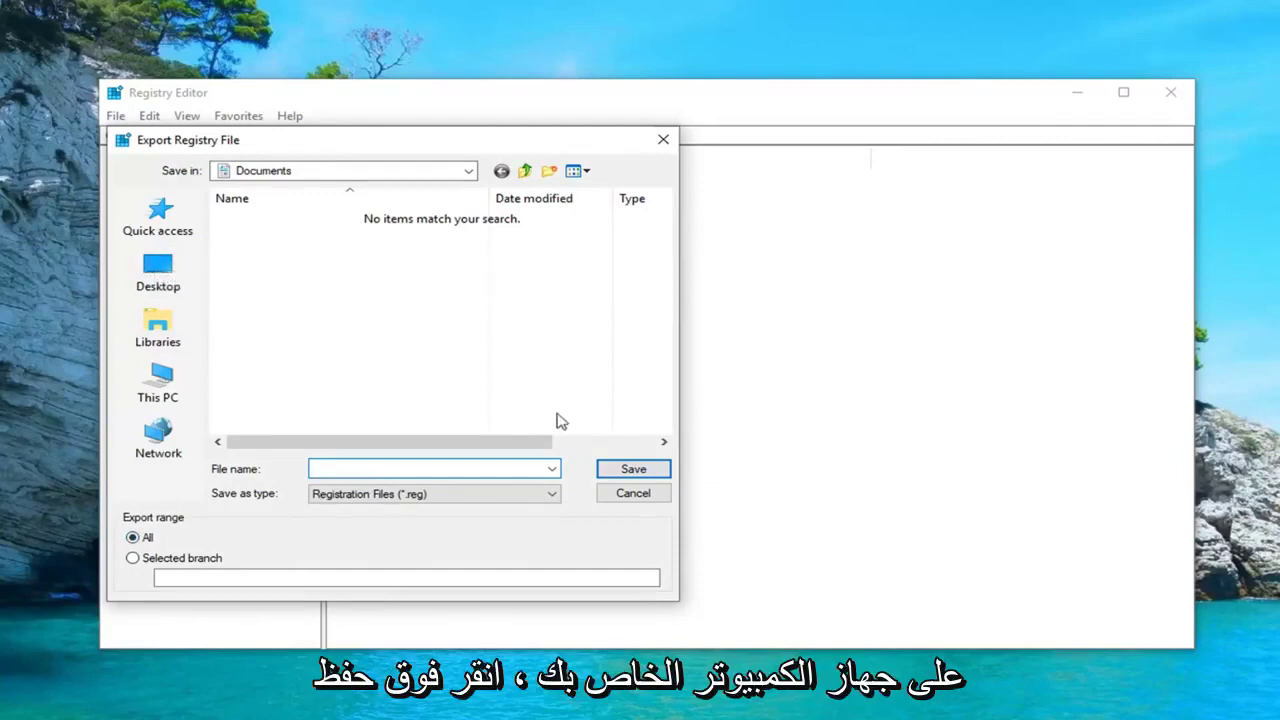
pyautogui.click(634, 497)
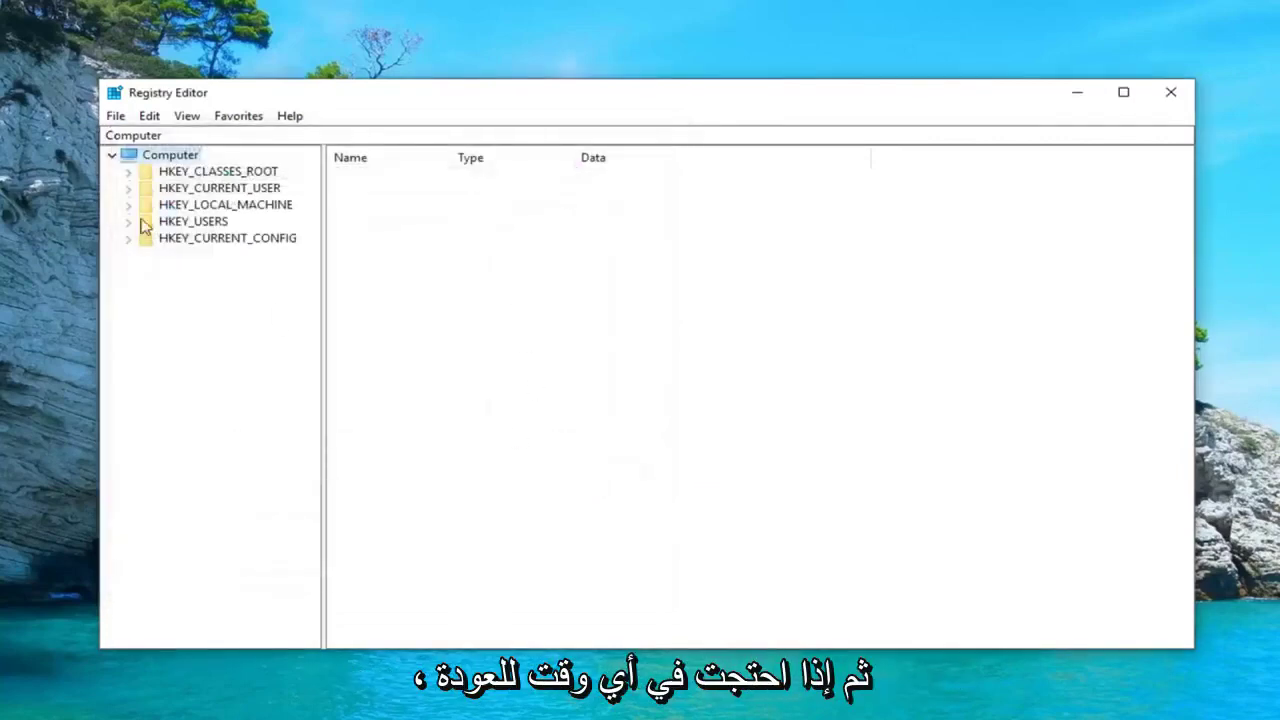
# Open File > Import to see the restore dialog, then cancel it
pyautogui.click(118, 116)
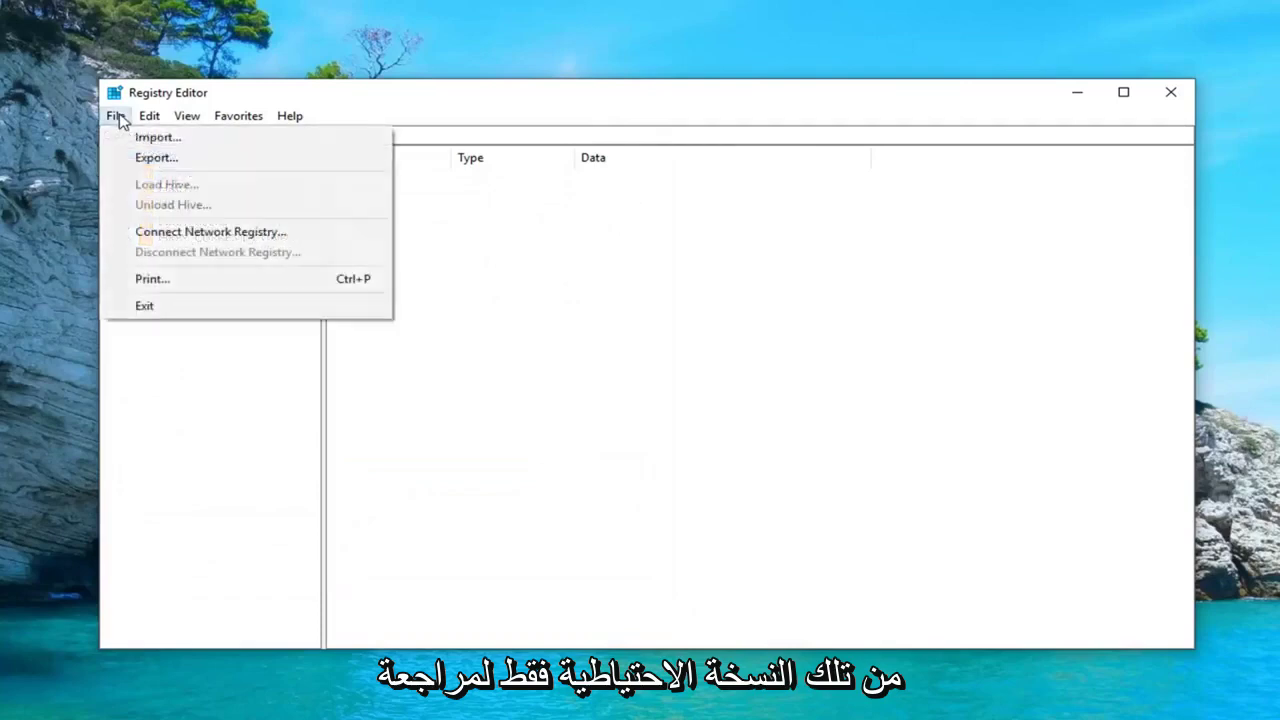
pyautogui.click(152, 134)
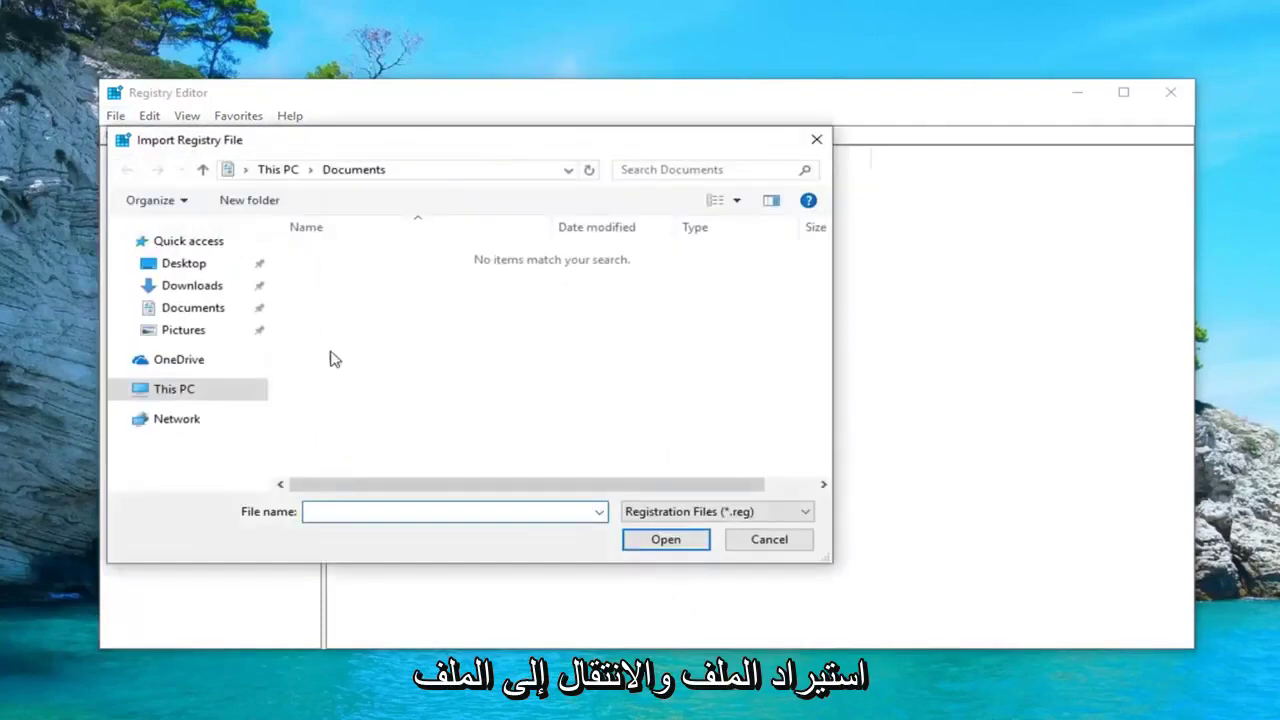
pyautogui.click(767, 541)
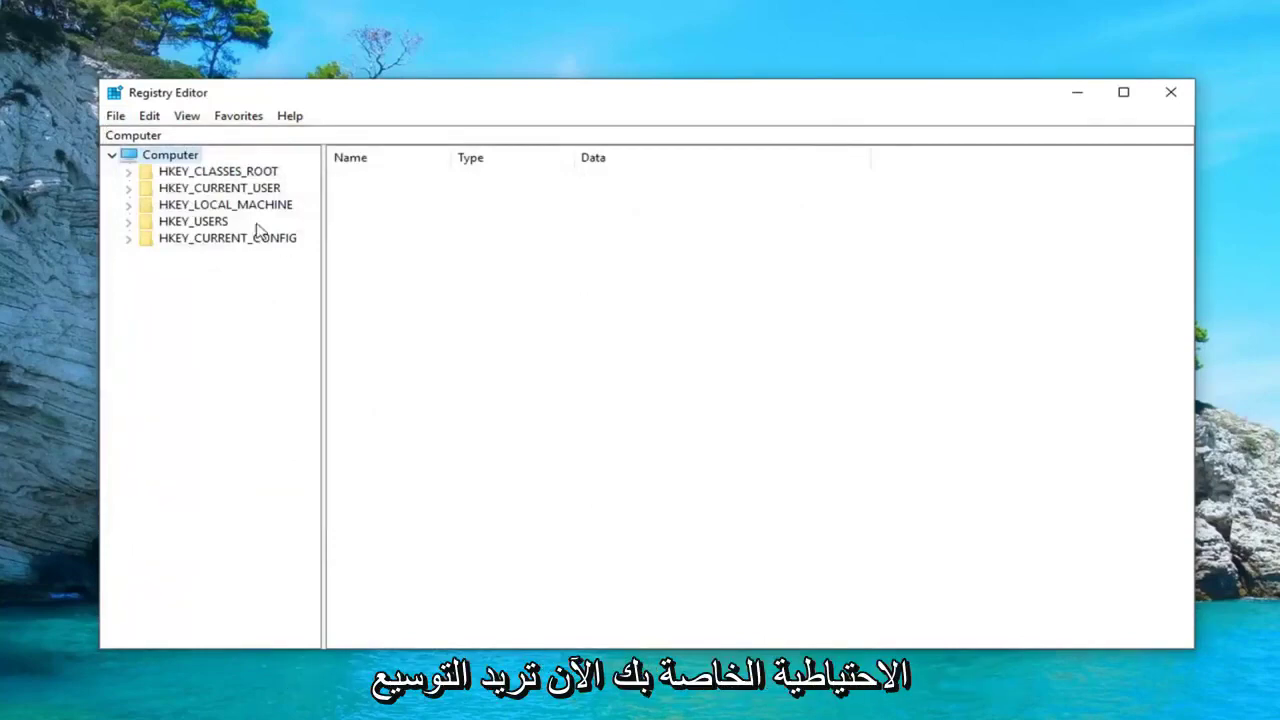
# Expand HKEY_CURRENT_USER, SOFTWARE and Microsoft in the registry tree, widening the tree pane
pyautogui.click(228, 188)
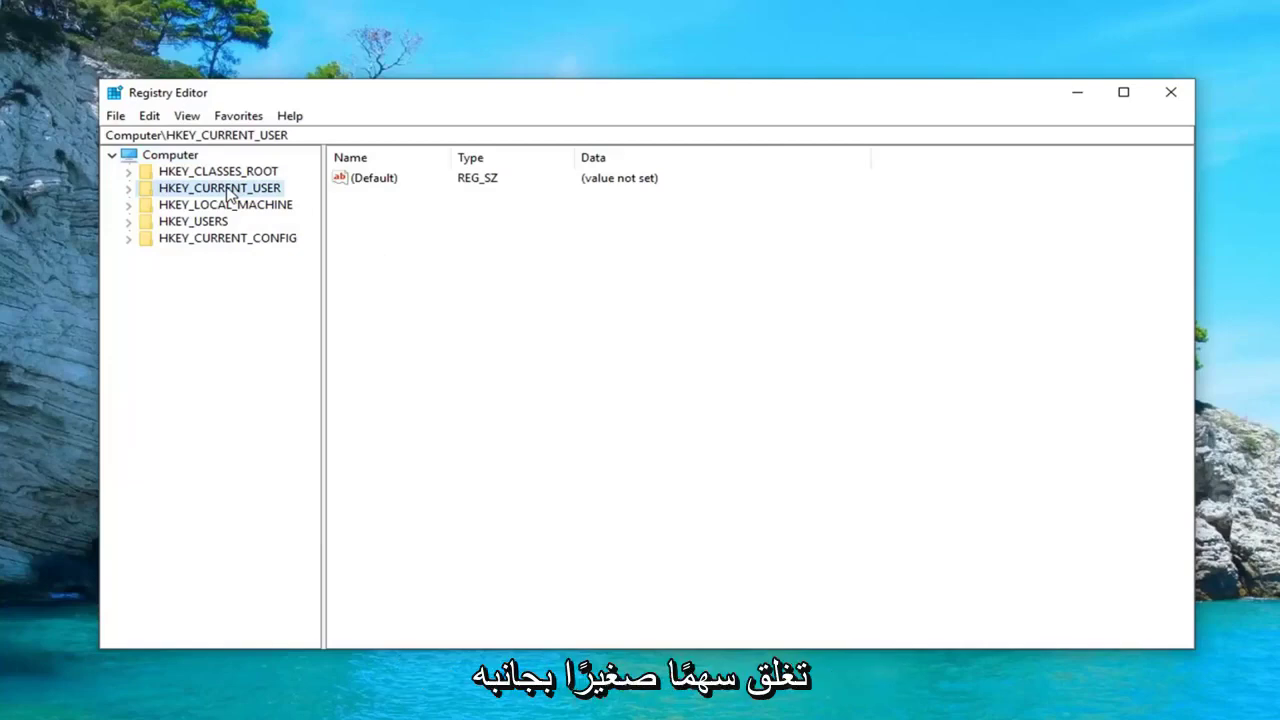
pyautogui.click(127, 189)
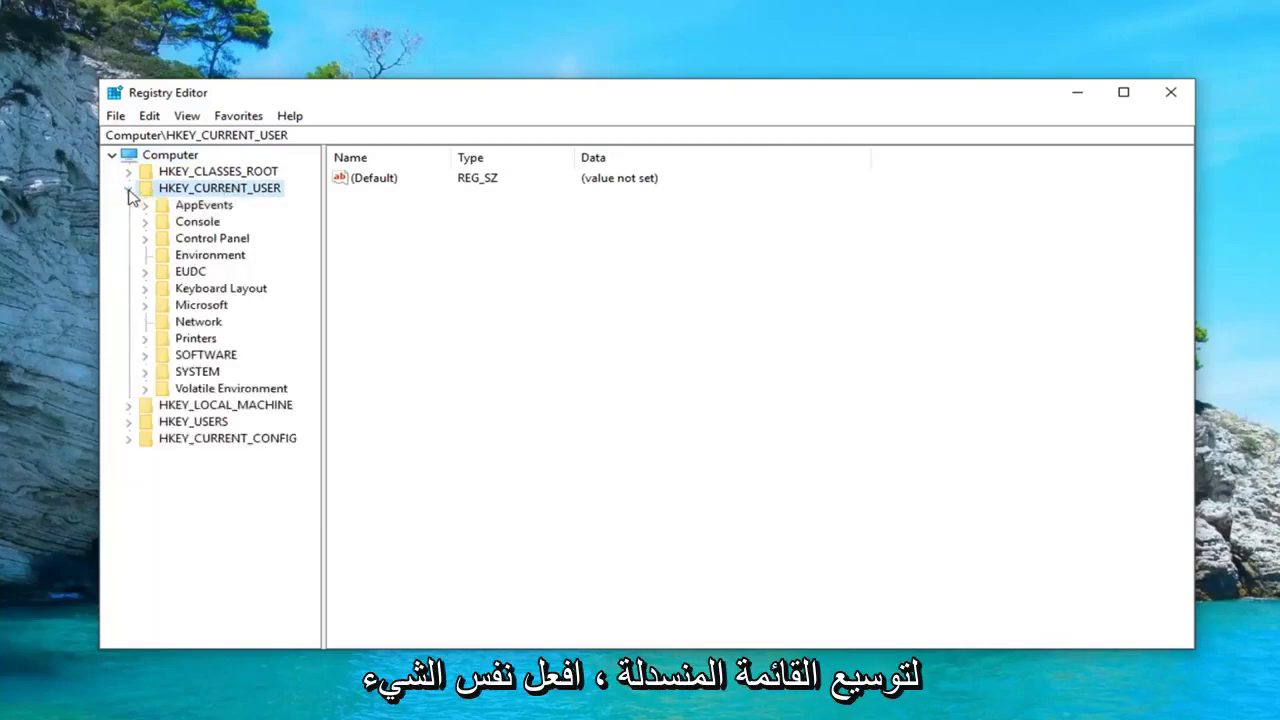
pyautogui.click(180, 358)
pyautogui.click(145, 357)
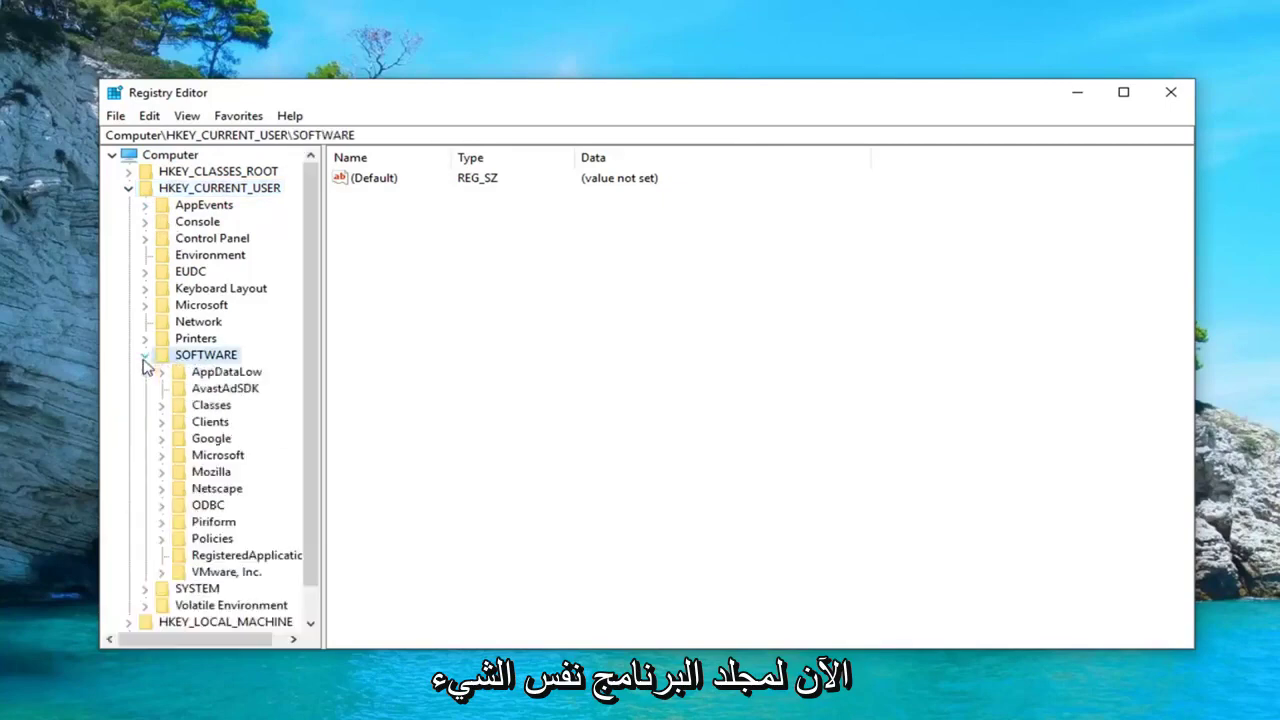
pyautogui.scroll(-1, 190, 385)
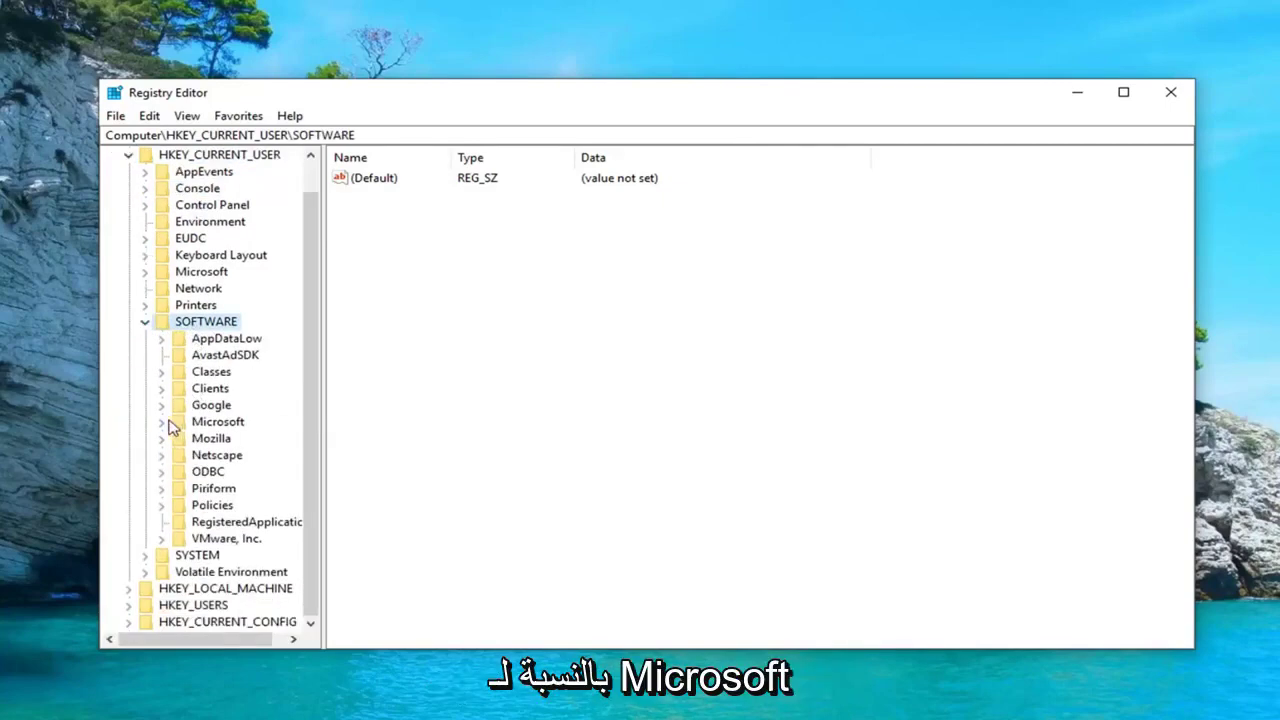
pyautogui.click(162, 422)
pyautogui.moveTo(323, 391); pyautogui.dragTo(444, 382)
pyautogui.scroll(-13, 260, 450)
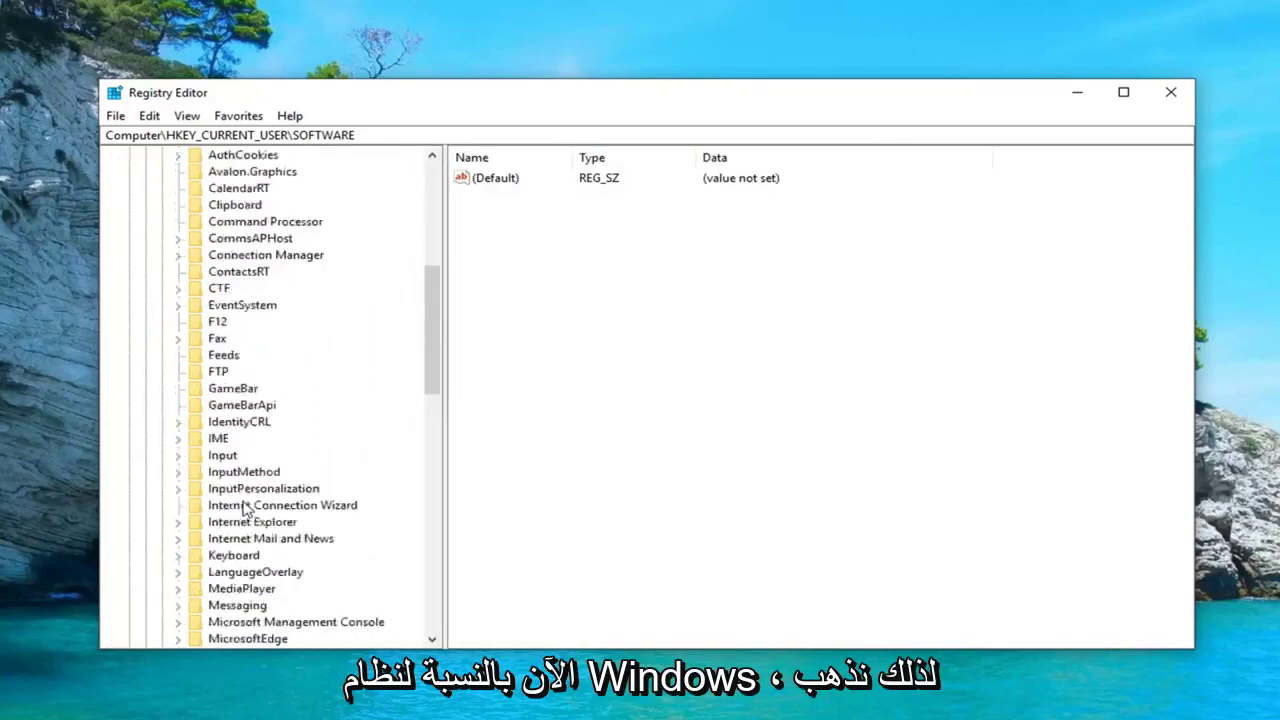
pyautogui.scroll(-6, 222, 475)
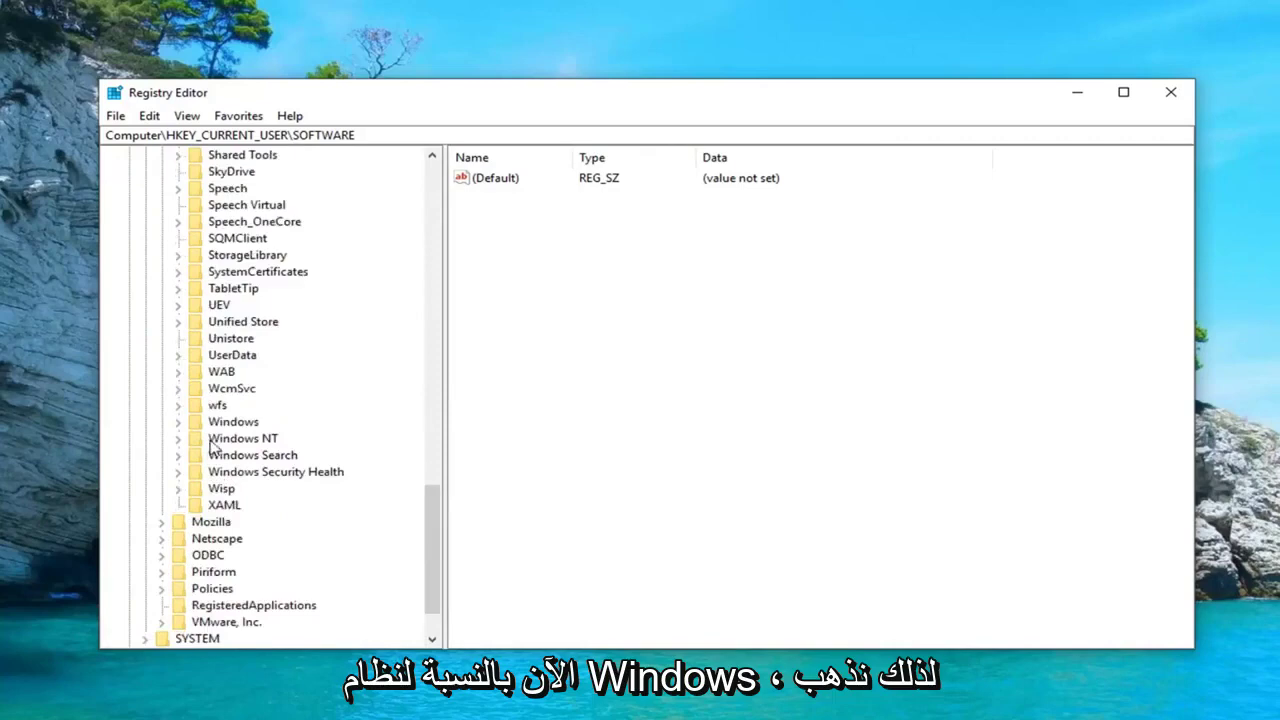
# Expand Windows and CurrentVersion, then select and expand Policies to reveal Explorer
pyautogui.click(210, 423)
pyautogui.click(180, 423)
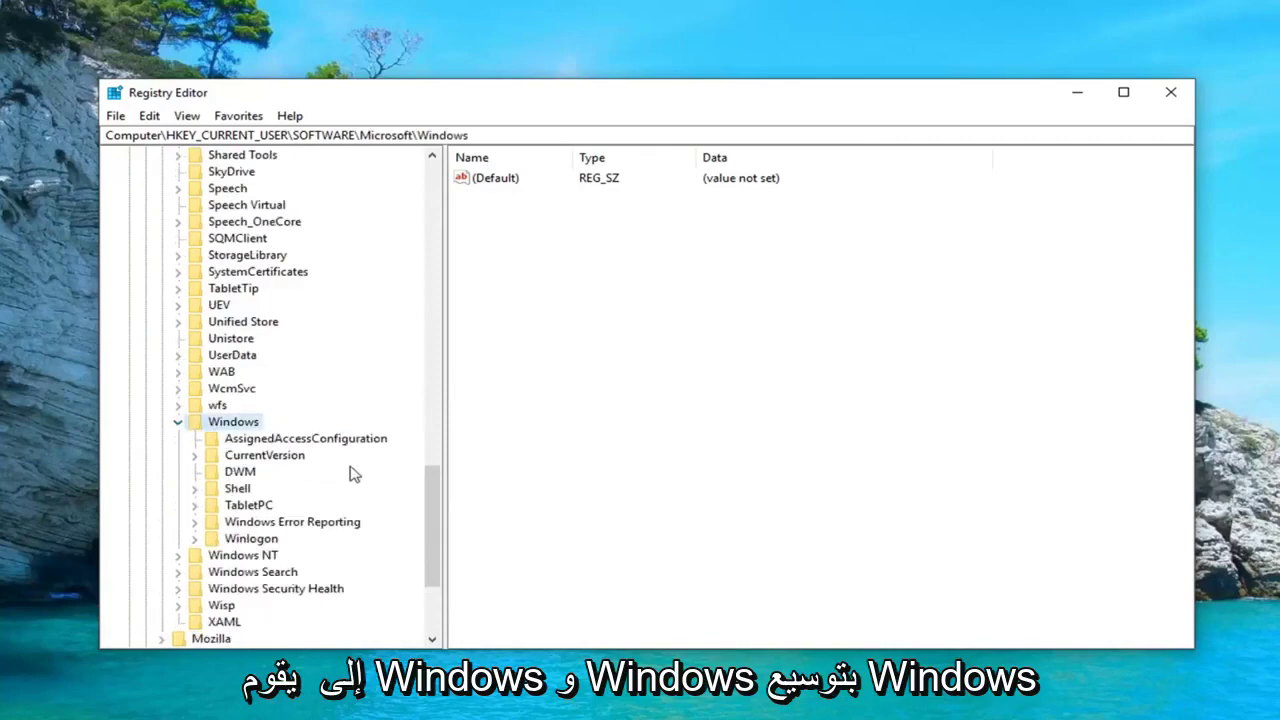
pyautogui.click(268, 456)
pyautogui.click(194, 458)
pyautogui.scroll(-9, 248, 398)
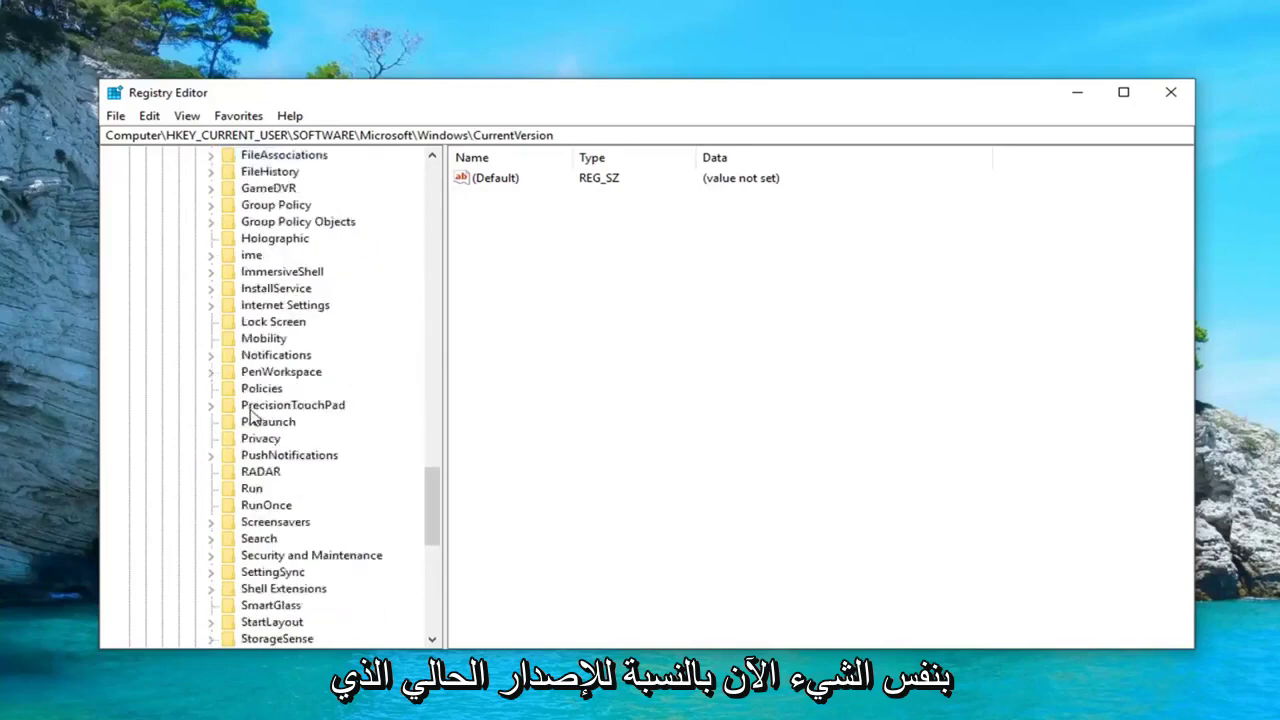
pyautogui.scroll(1, 250, 398)
pyautogui.click(252, 398)
pyautogui.scroll(11, 255, 398)
pyautogui.scroll(-9, 255, 398)
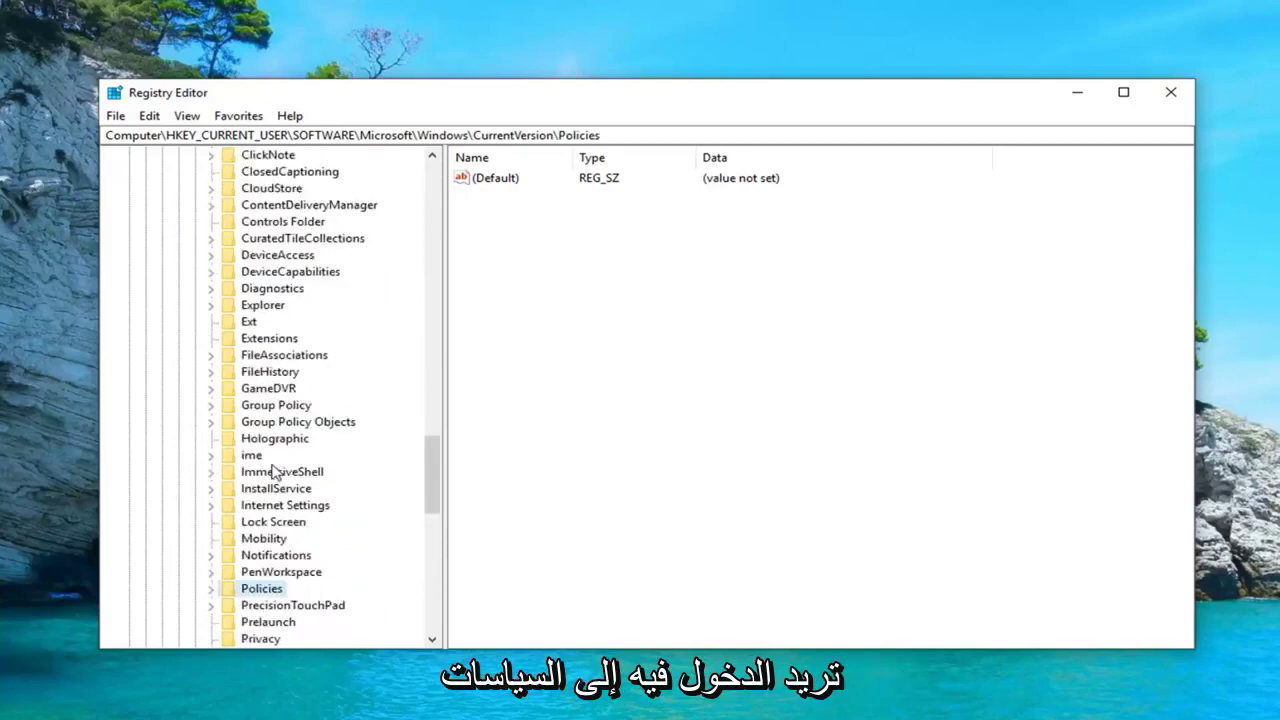
pyautogui.click(211, 488)
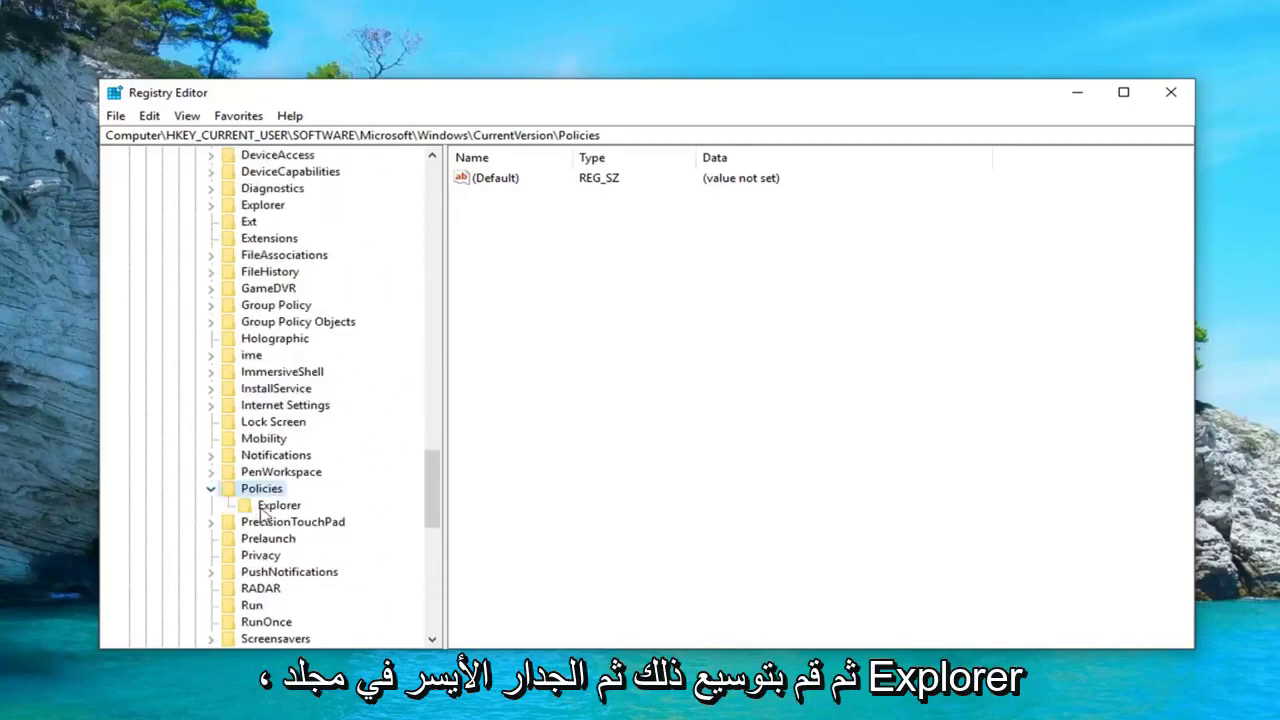